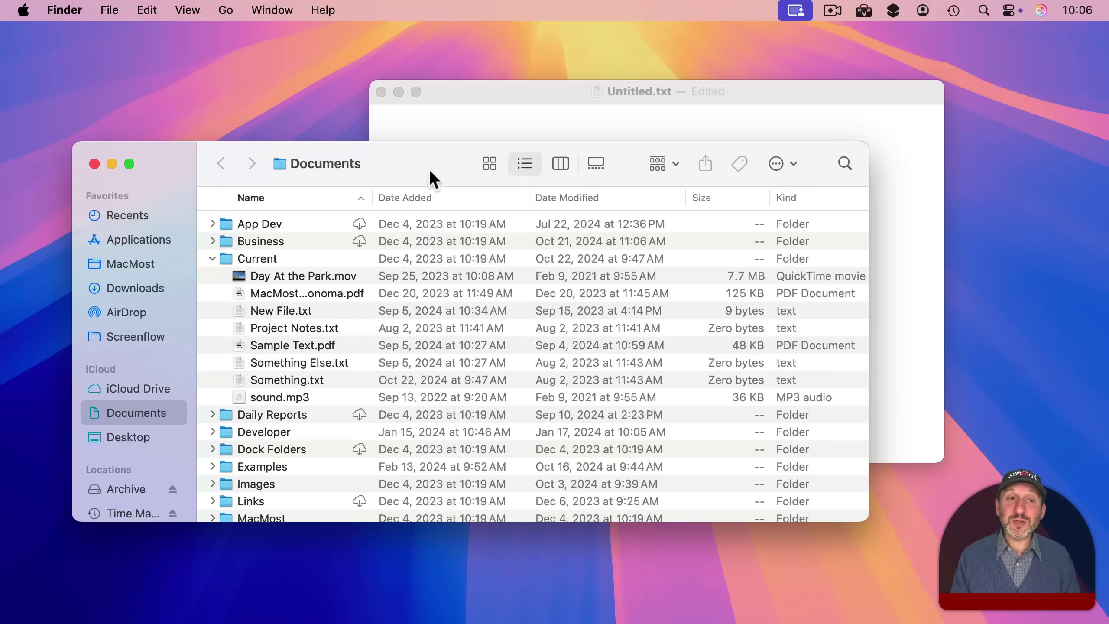
Tile Finder to the left half and TextEdit to the right, then widen Finder to show Size
{"action": "left_click", "coordinate": [272, 10]}
{"action": "mouse_move", "coordinate": [301, 119]}
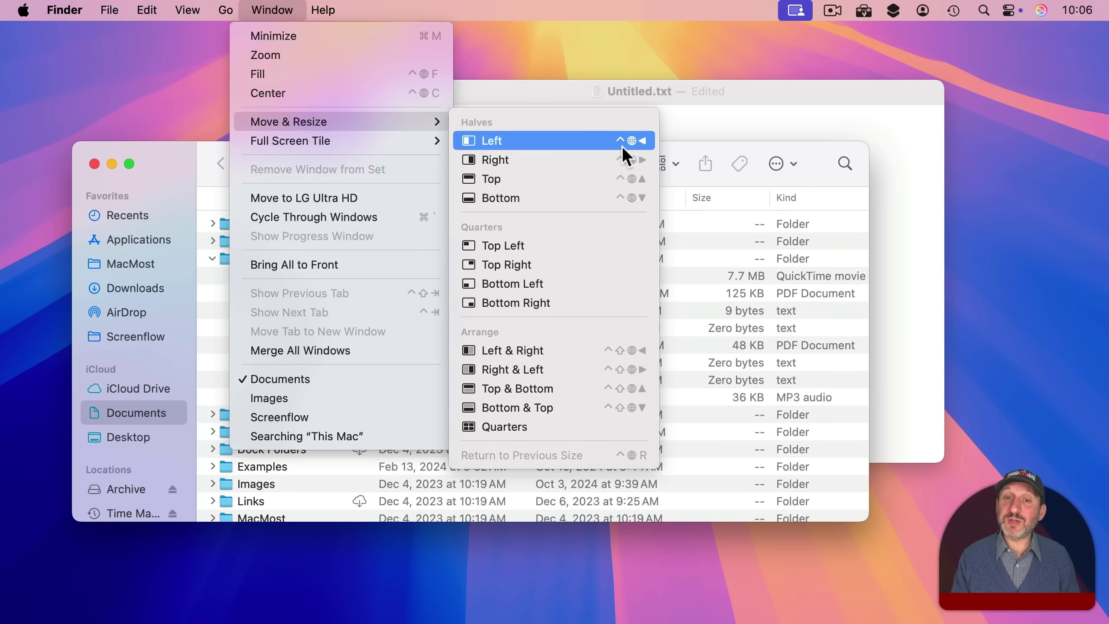
{"action": "left_click", "coordinate": [579, 144]}
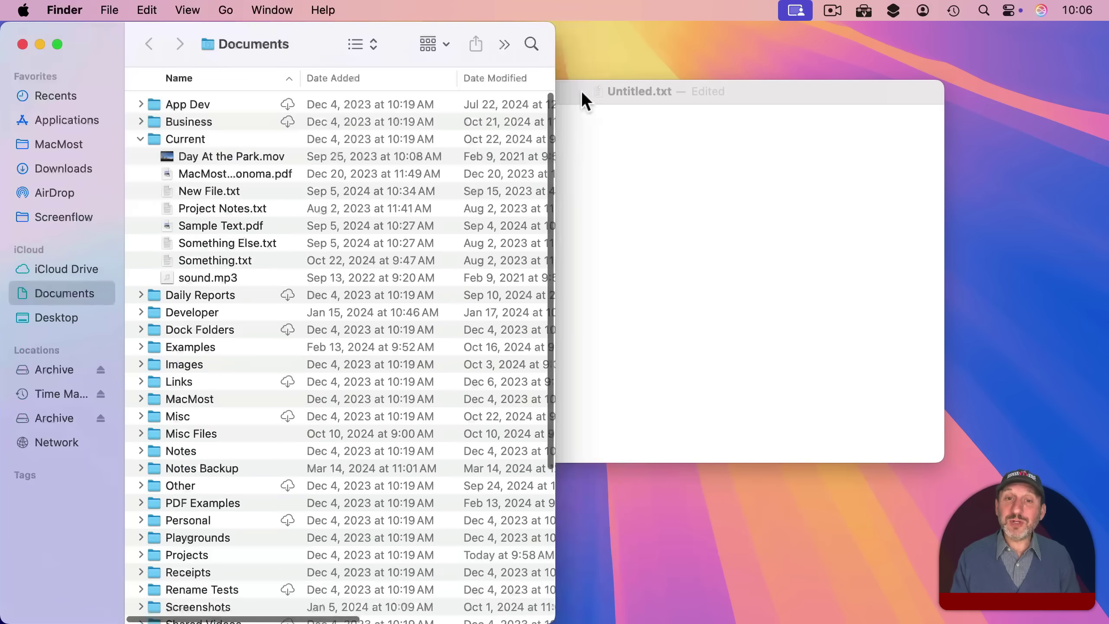
{"action": "left_click_drag", "start_coordinate": [580, 90], "coordinate": [907, 126]}
{"action": "key", "text": "alt"}
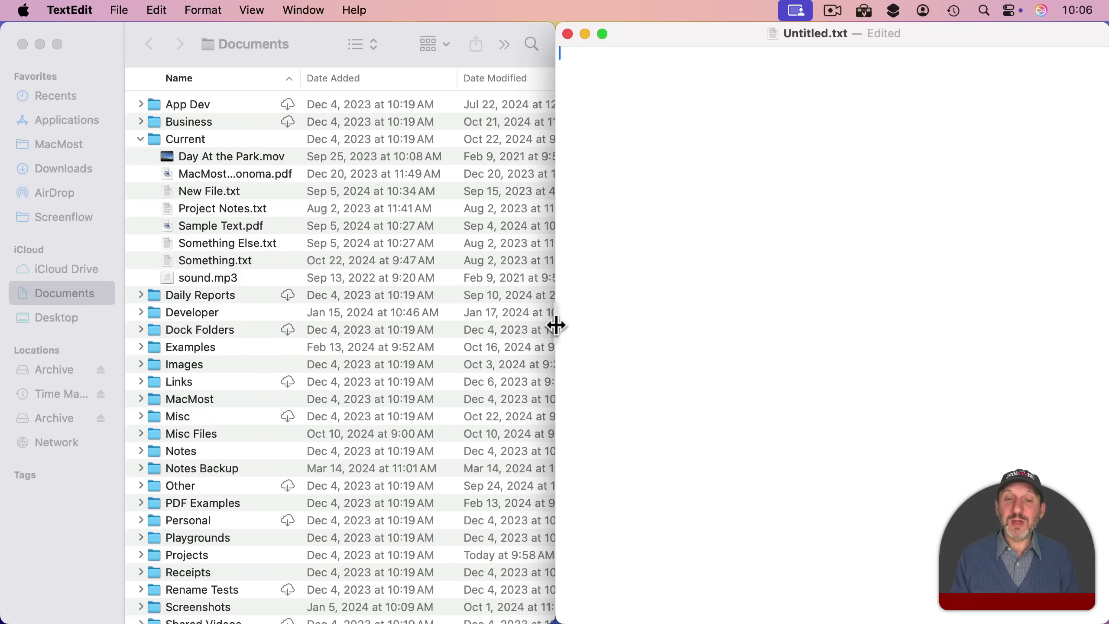
{"action": "left_click_drag", "start_coordinate": [555, 325], "coordinate": [348, 278]}
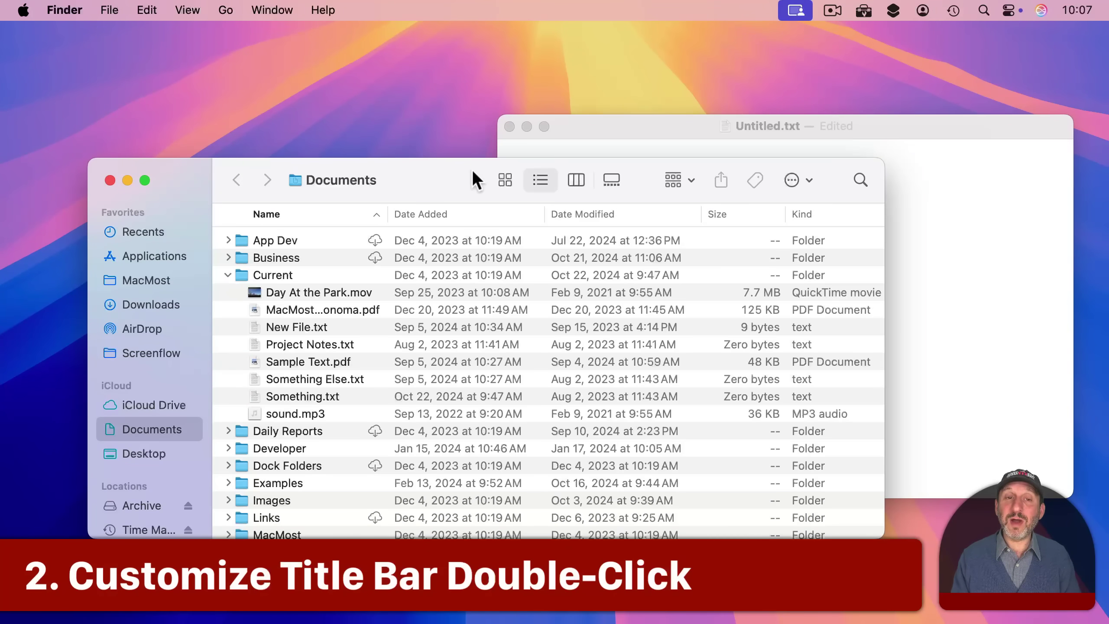
Zoom the Finder window, shift it left, and stretch it almost to the screen's right edge
{"action": "double_click", "coordinate": [444, 169]}
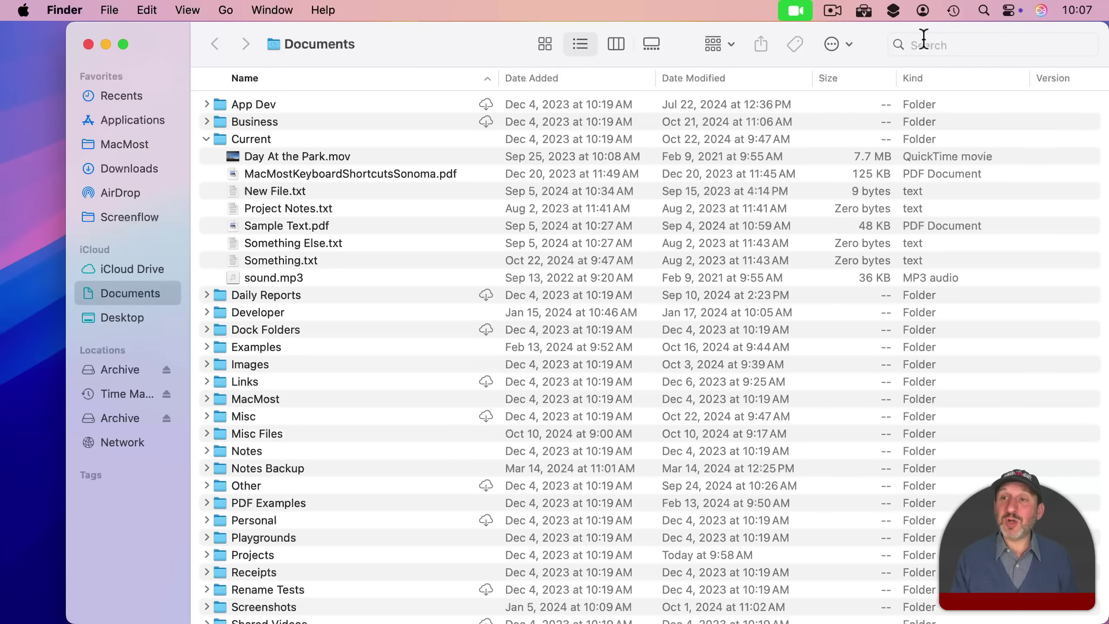
{"action": "double_click", "coordinate": [493, 48]}
{"action": "left_click_drag", "start_coordinate": [990, 151], "coordinate": [1045, 154]}
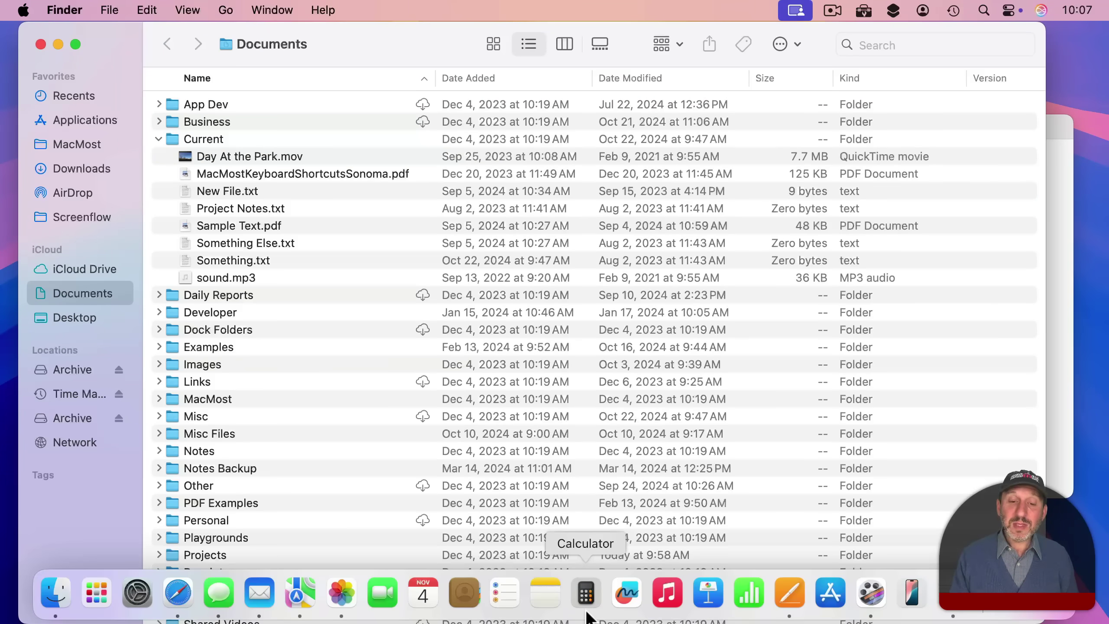
Bring the Alice.pages window forward, zoom it, widen it leftward and nudge it right
{"action": "left_click", "coordinate": [786, 594]}
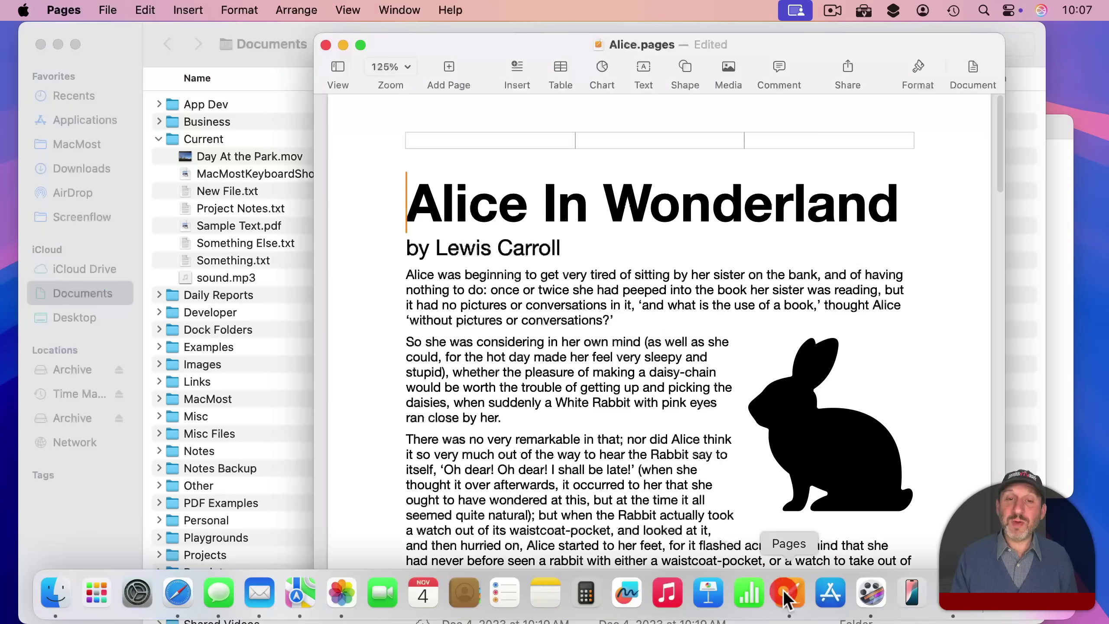
{"action": "double_click", "coordinate": [500, 48]}
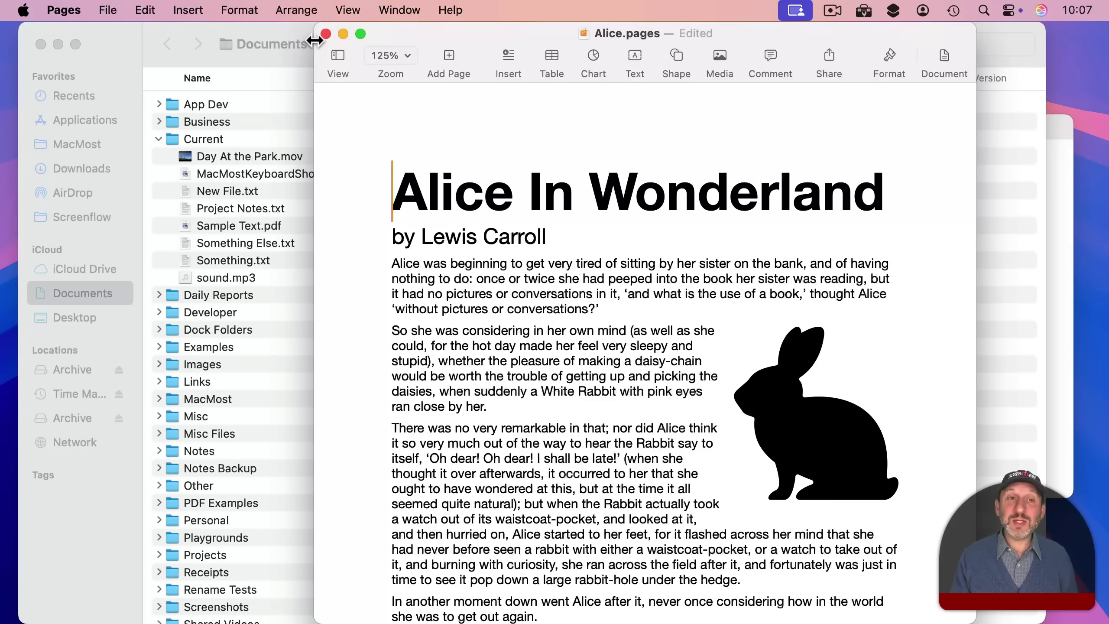
{"action": "left_click_drag", "start_coordinate": [315, 44], "coordinate": [242, 56]}
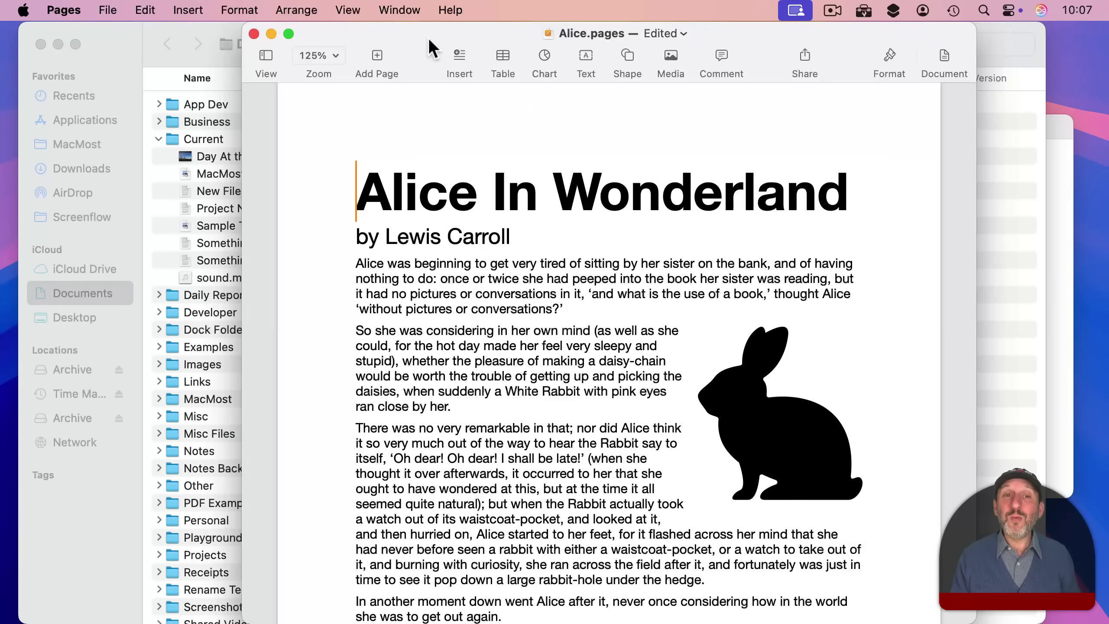
{"action": "left_click_drag", "start_coordinate": [427, 37], "coordinate": [452, 13]}
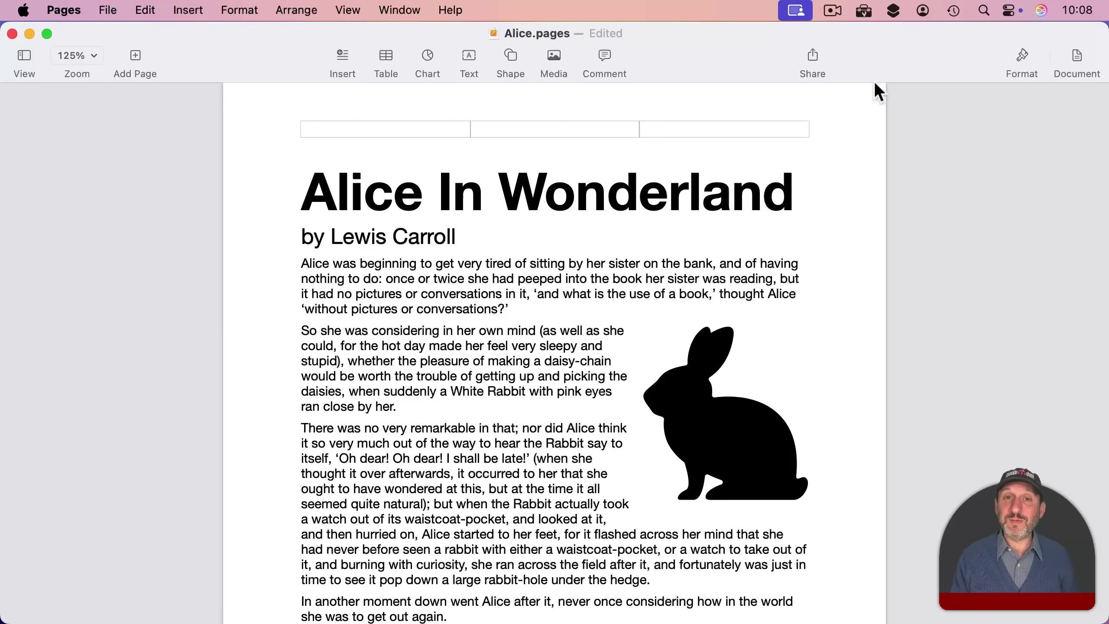
Make the Pages window fill the screen, then drag it back to a floating size
{"action": "left_click", "coordinate": [402, 10]}
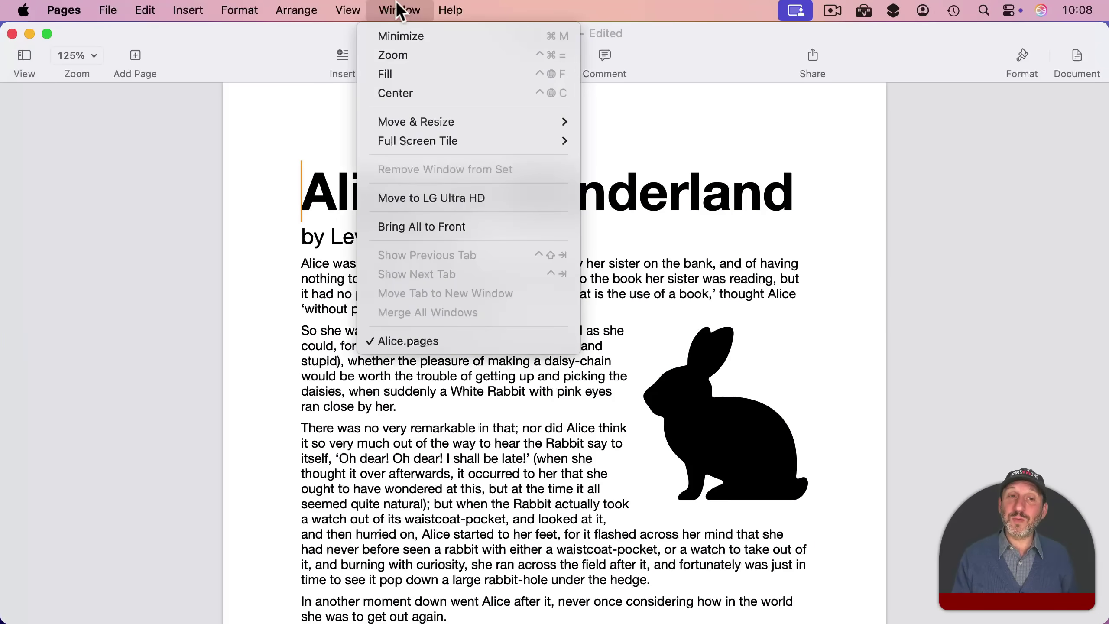
{"action": "left_click", "coordinate": [356, 69]}
{"action": "left_click_drag", "start_coordinate": [242, 48], "coordinate": [376, 107]}
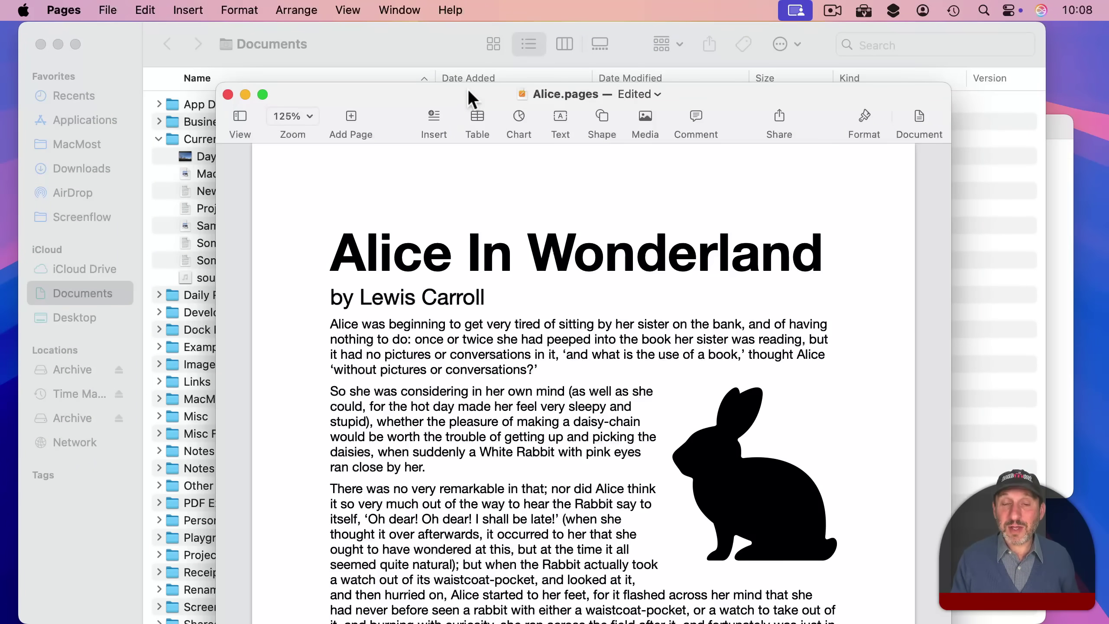
Show the 'Double-click a window's title bar to' choices in System Settings' Desktop & Dock pane
{"action": "left_click", "coordinate": [23, 9]}
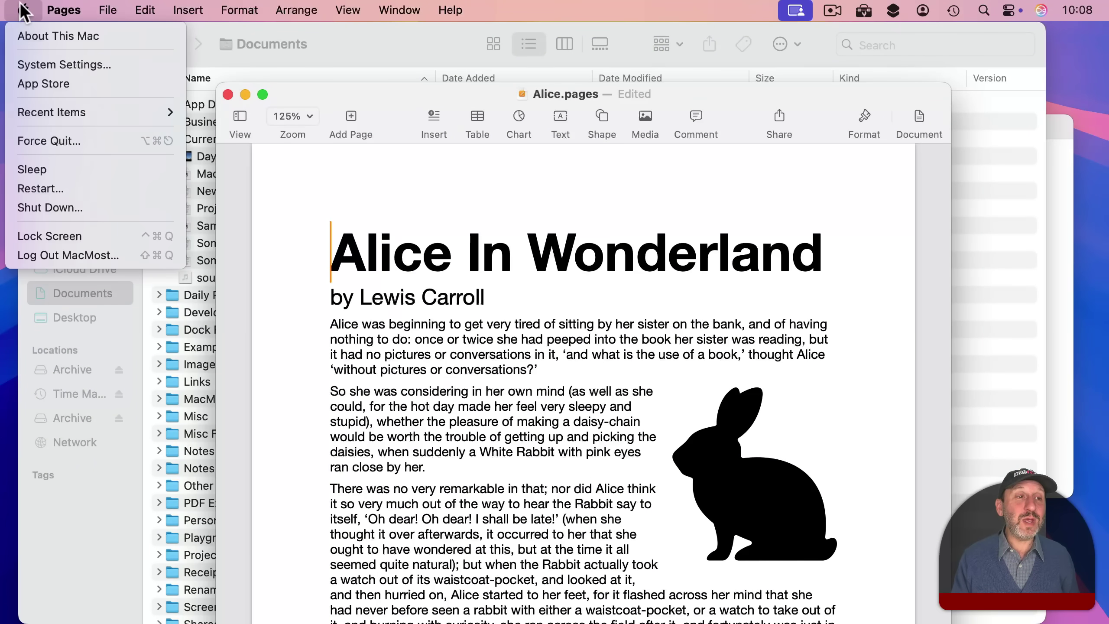
{"action": "left_click", "coordinate": [41, 64]}
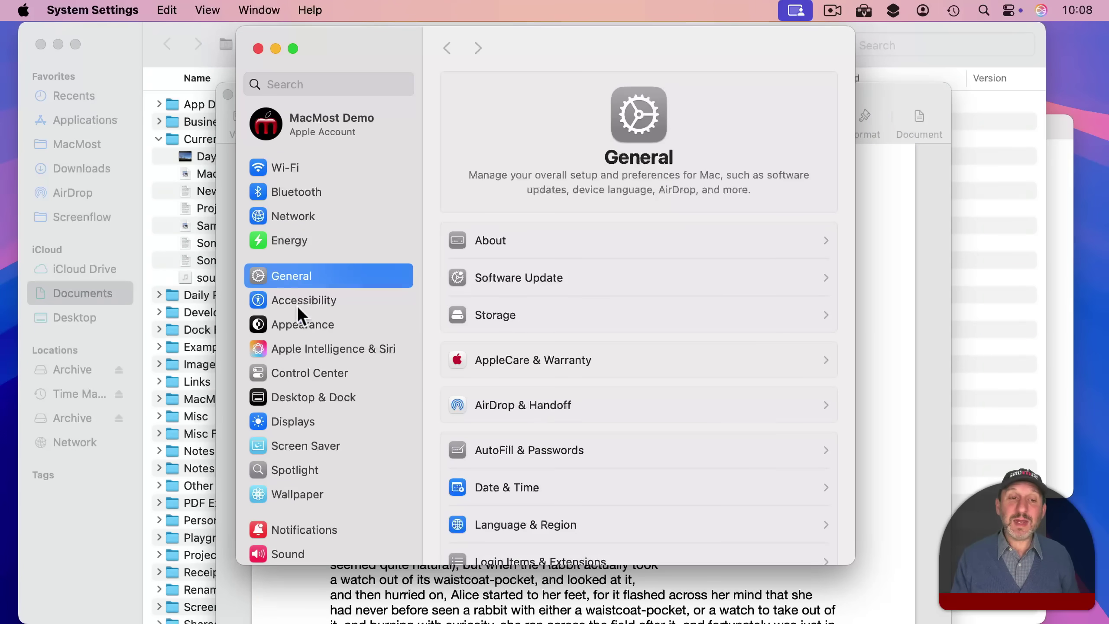
{"action": "left_click", "coordinate": [313, 399]}
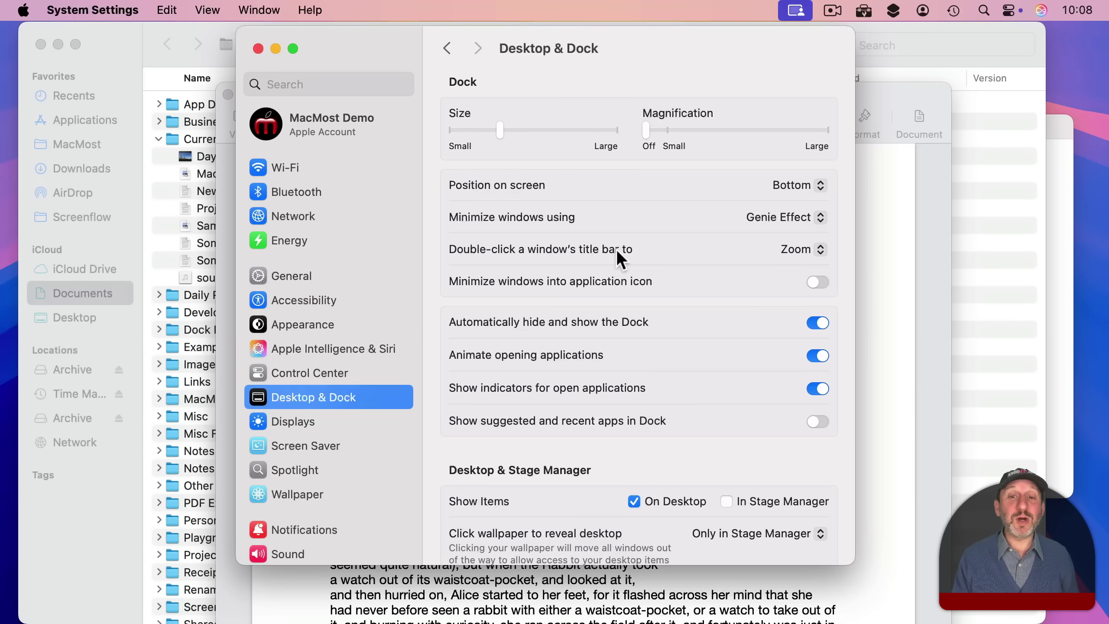
{"action": "left_click", "coordinate": [802, 251]}
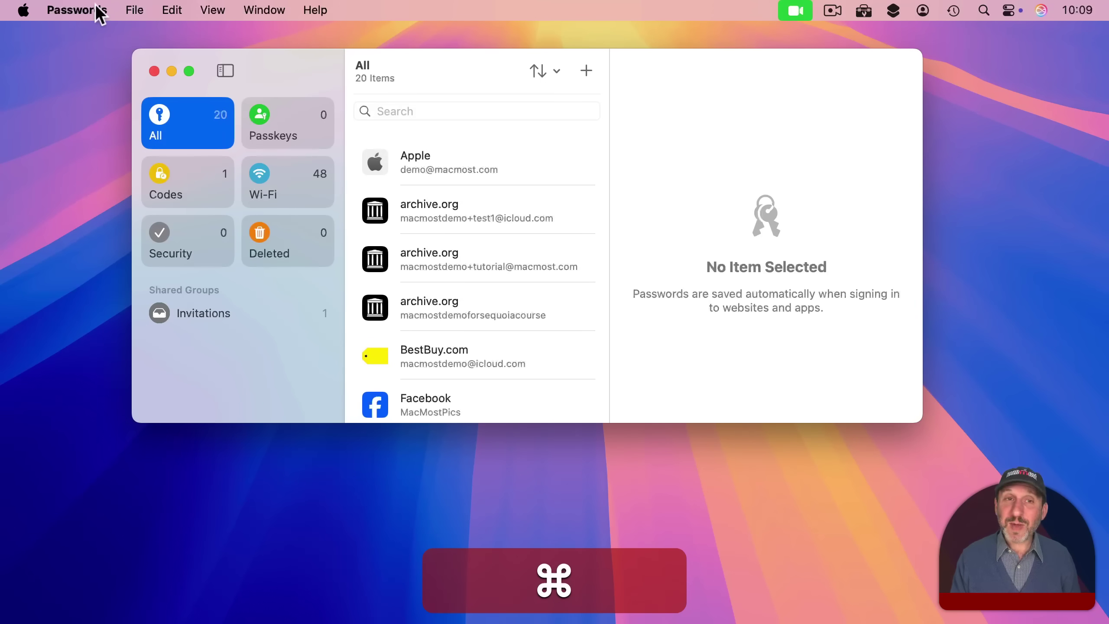
Enable Show Passwords in Menu Bar in Passwords settings and open the menu-bar passwords list
{"action": "left_click", "coordinate": [100, 10]}
{"action": "left_click", "coordinate": [105, 88]}
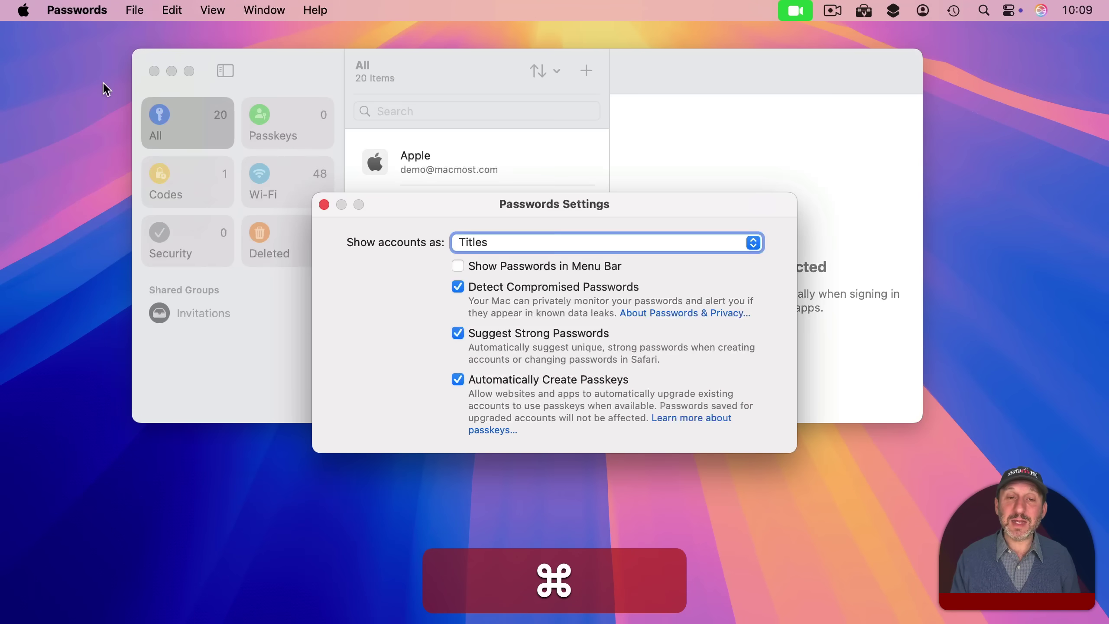
{"action": "left_click", "coordinate": [516, 265]}
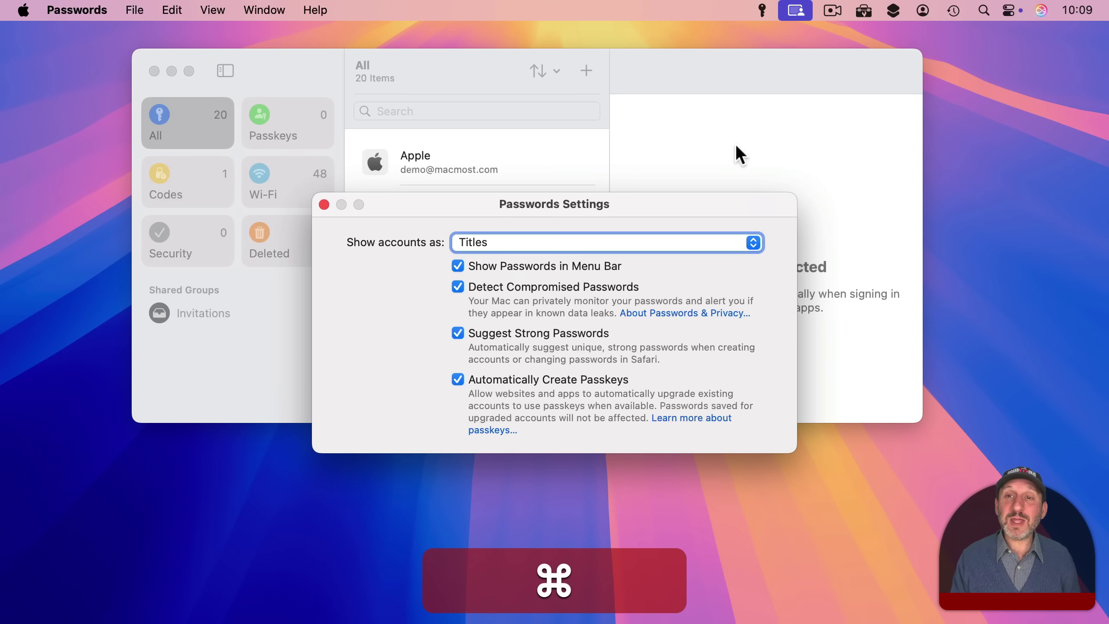
{"action": "left_click", "coordinate": [762, 12]}
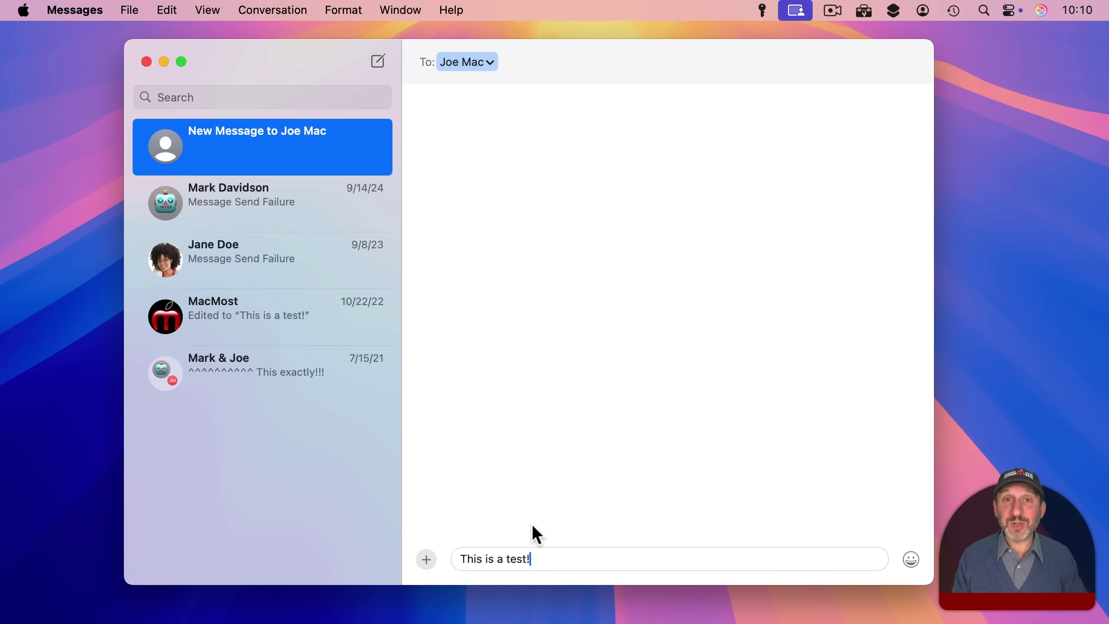
Give 'test' bold, italic, underline and strikethrough, then review the applied styles in Format
{"action": "double_click", "coordinate": [509, 560]}
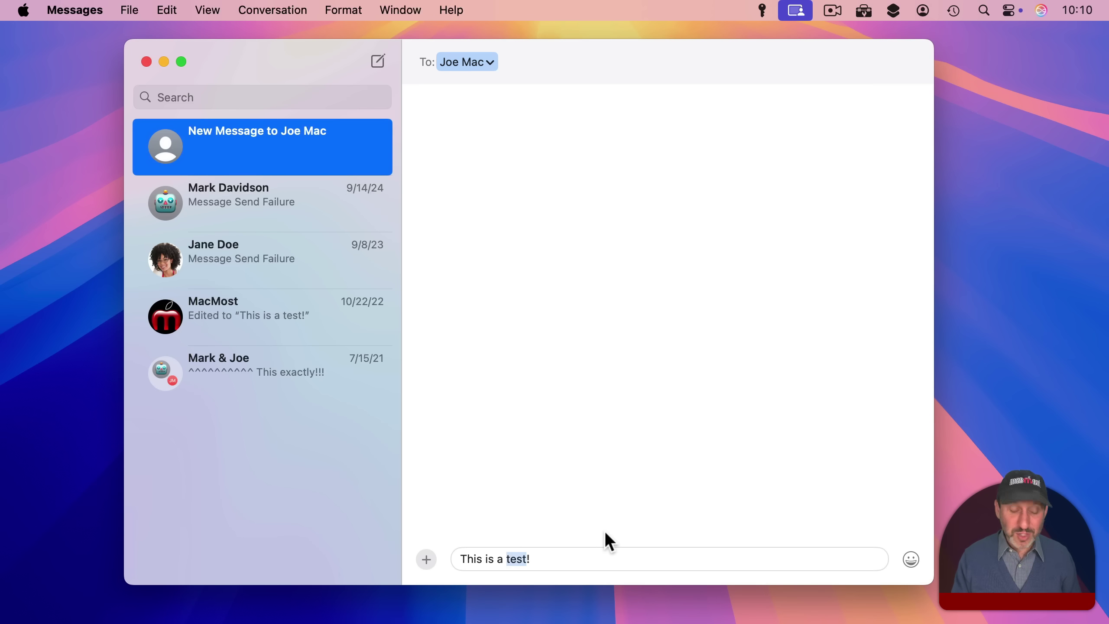
{"action": "key", "text": "super+b"}
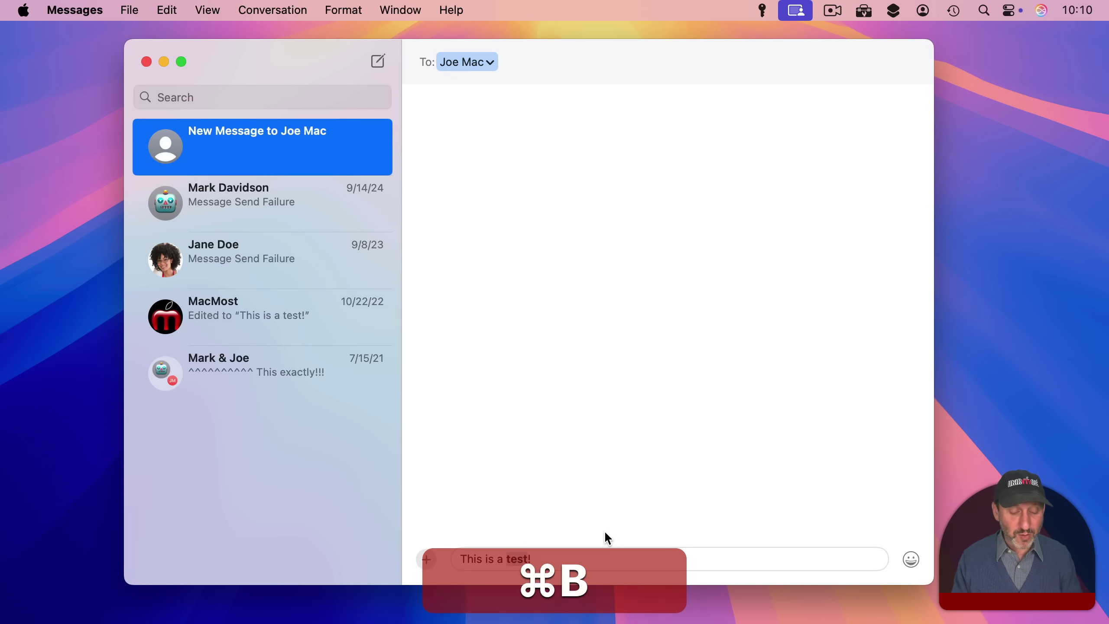
{"action": "key", "text": "super+i"}
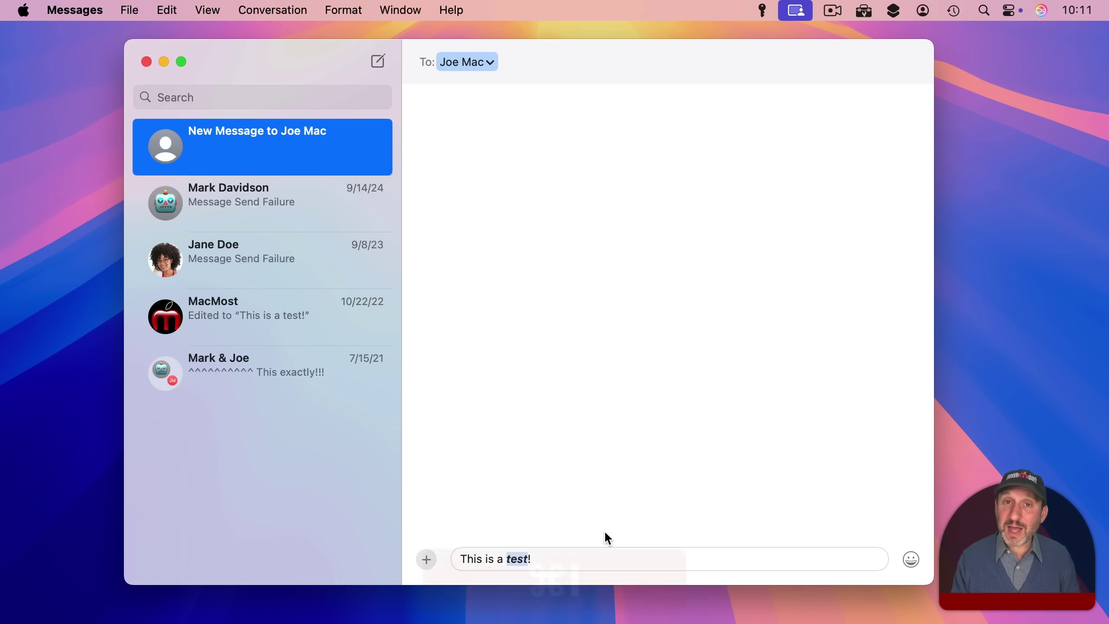
{"action": "key", "text": "super+u"}
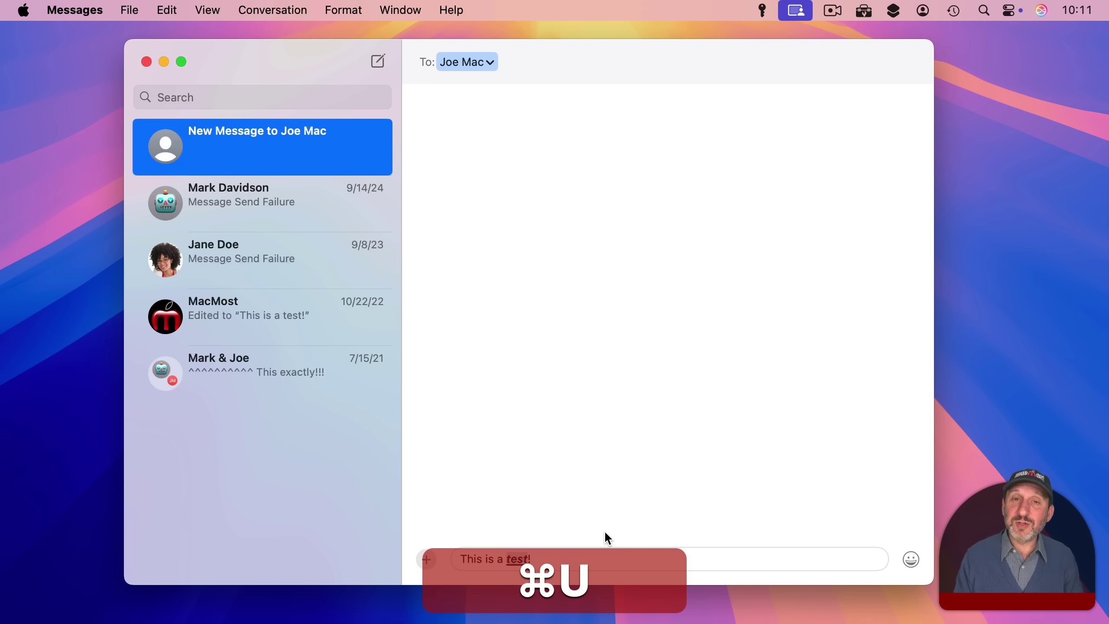
{"action": "right_click", "coordinate": [516, 558]}
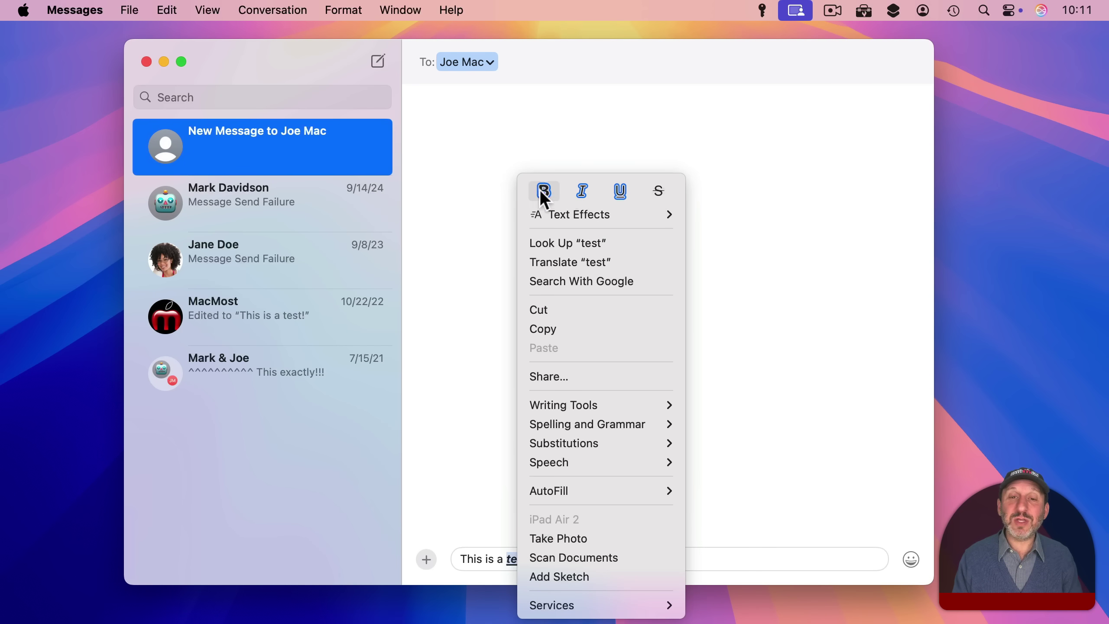
{"action": "left_click", "coordinate": [659, 192]}
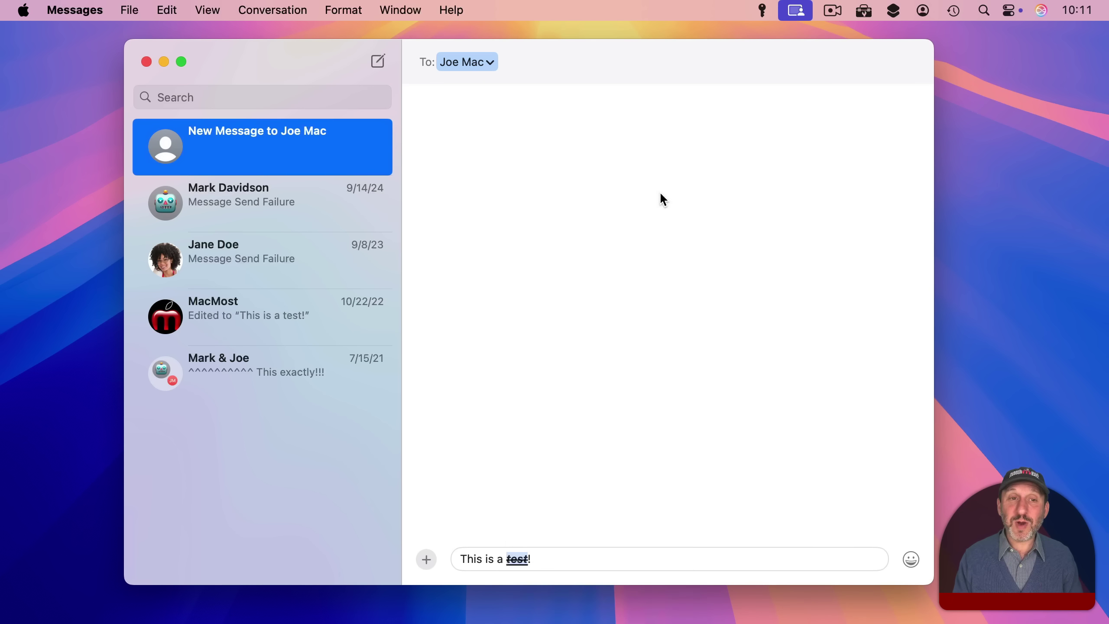
{"action": "left_click", "coordinate": [345, 9]}
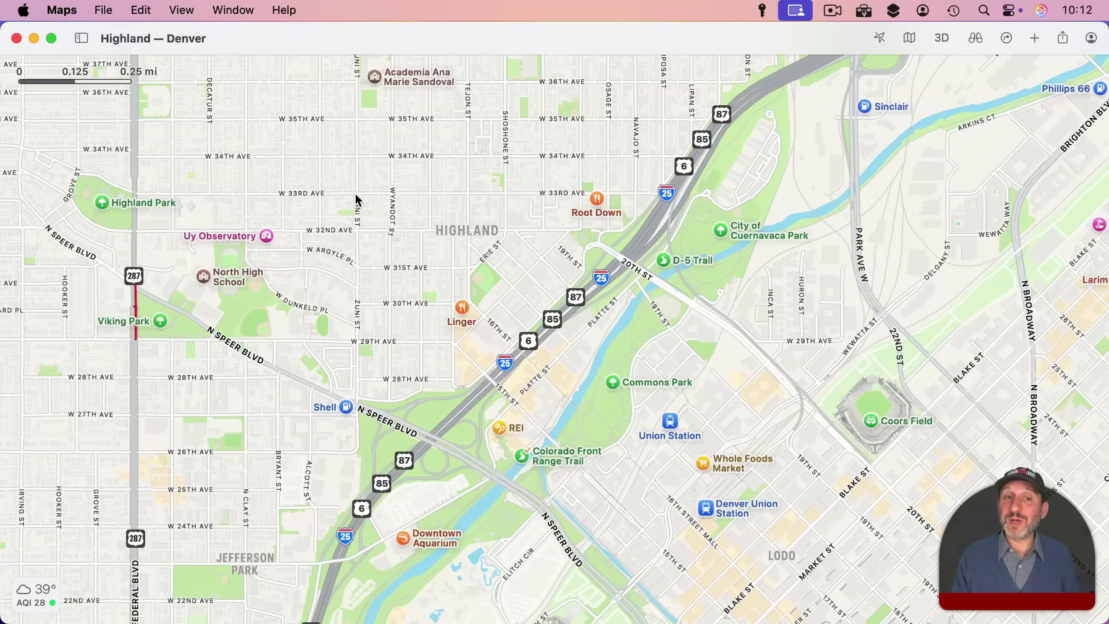
Drop a Marked Location pin near W 33rd Ave and open its more-actions menu
{"action": "left_click", "coordinate": [355, 195]}
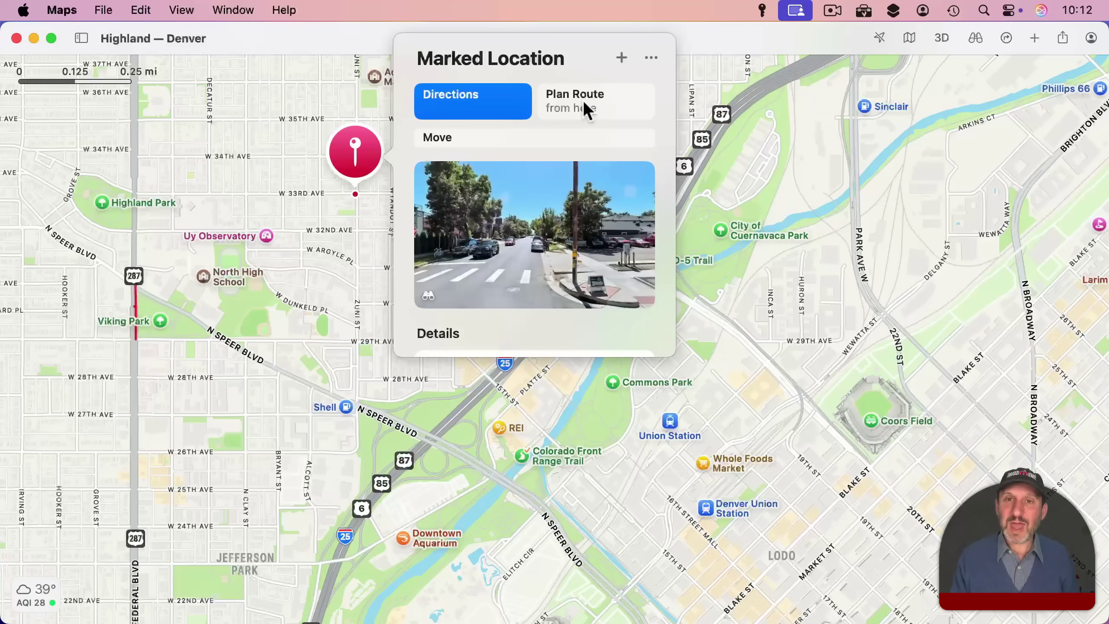
{"action": "left_click", "coordinate": [651, 58]}
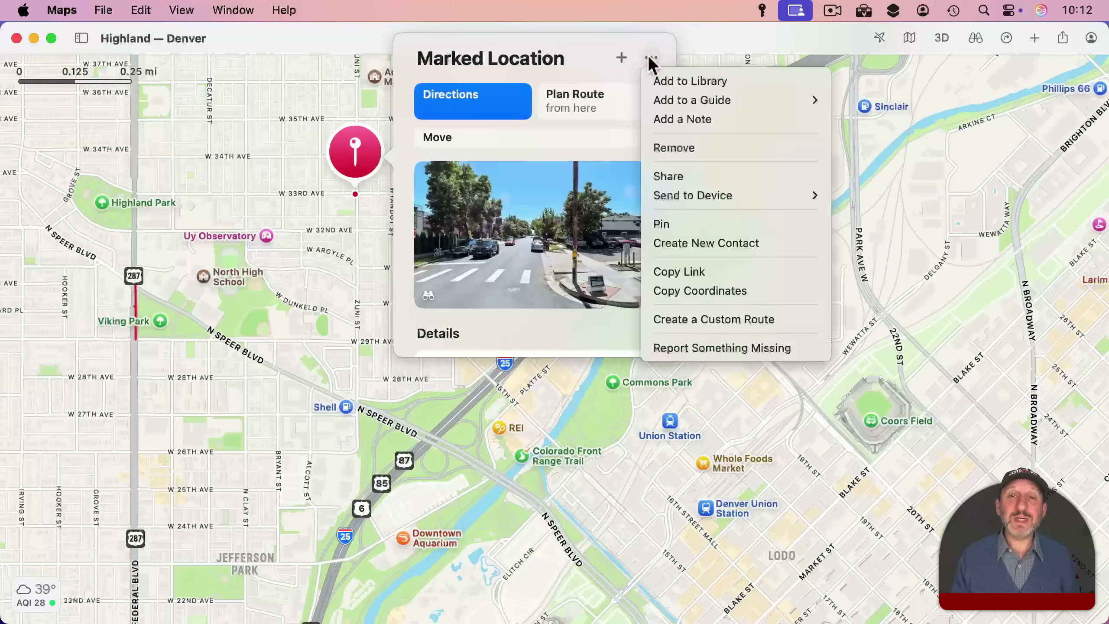
Route from the pin via W 33rd Ave, Blake St and Downtown Aquarium, then close the loop
{"action": "left_click", "coordinate": [696, 319]}
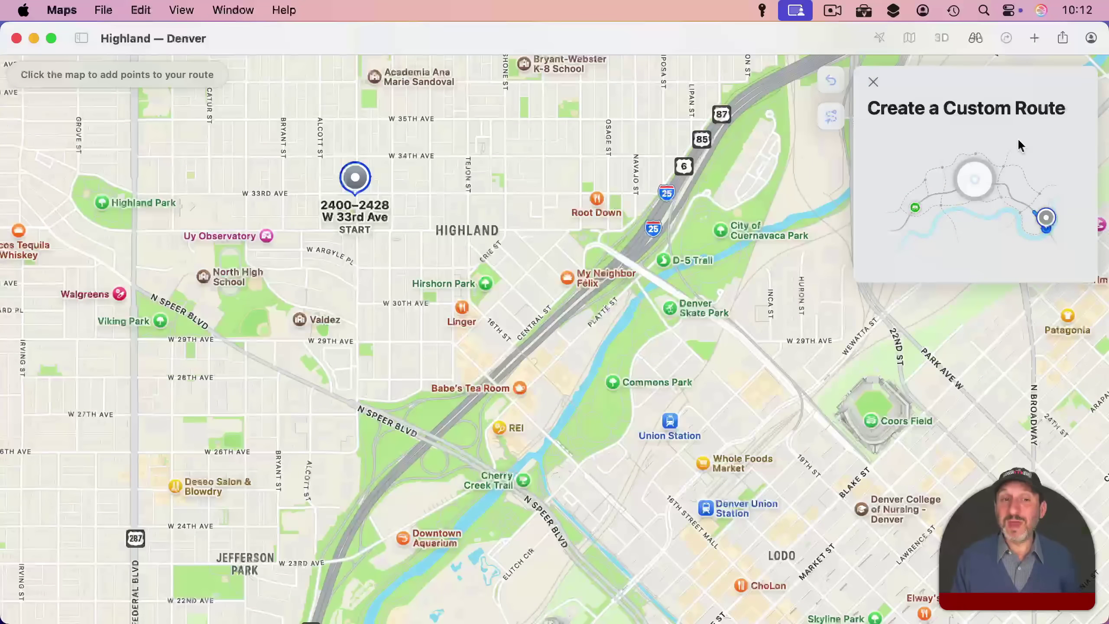
{"action": "left_click", "coordinate": [504, 192]}
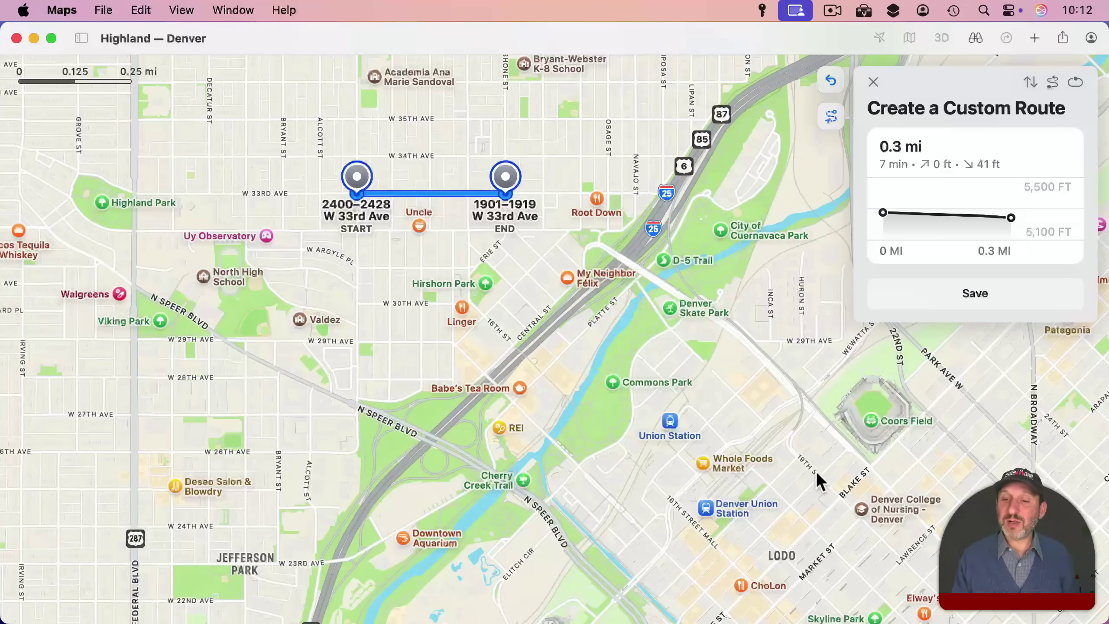
{"action": "left_click", "coordinate": [868, 467]}
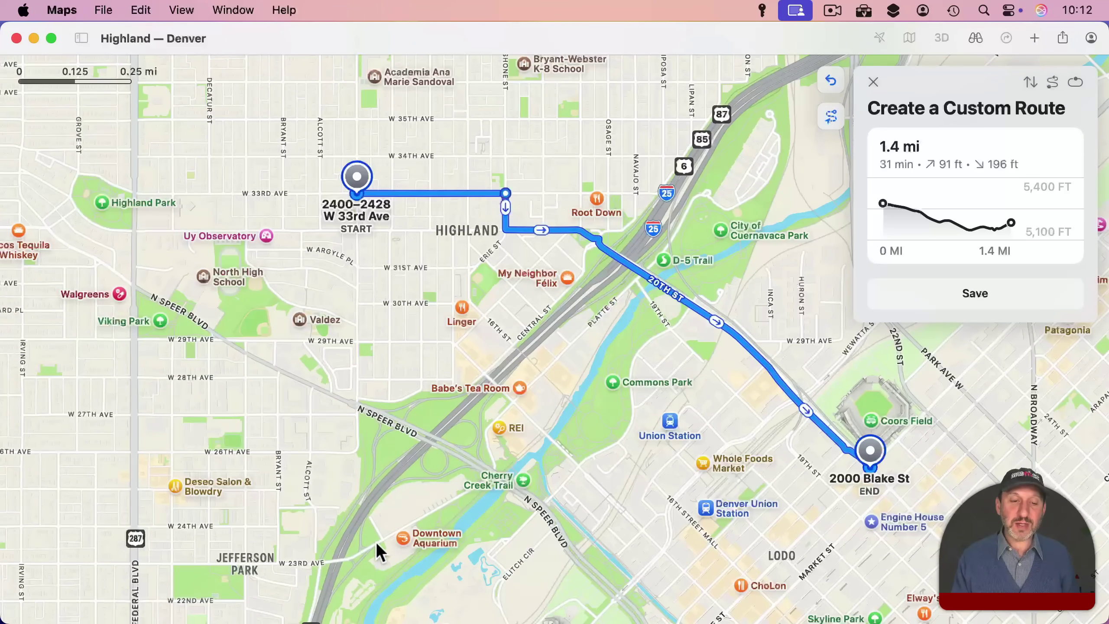
{"action": "left_click", "coordinate": [391, 534]}
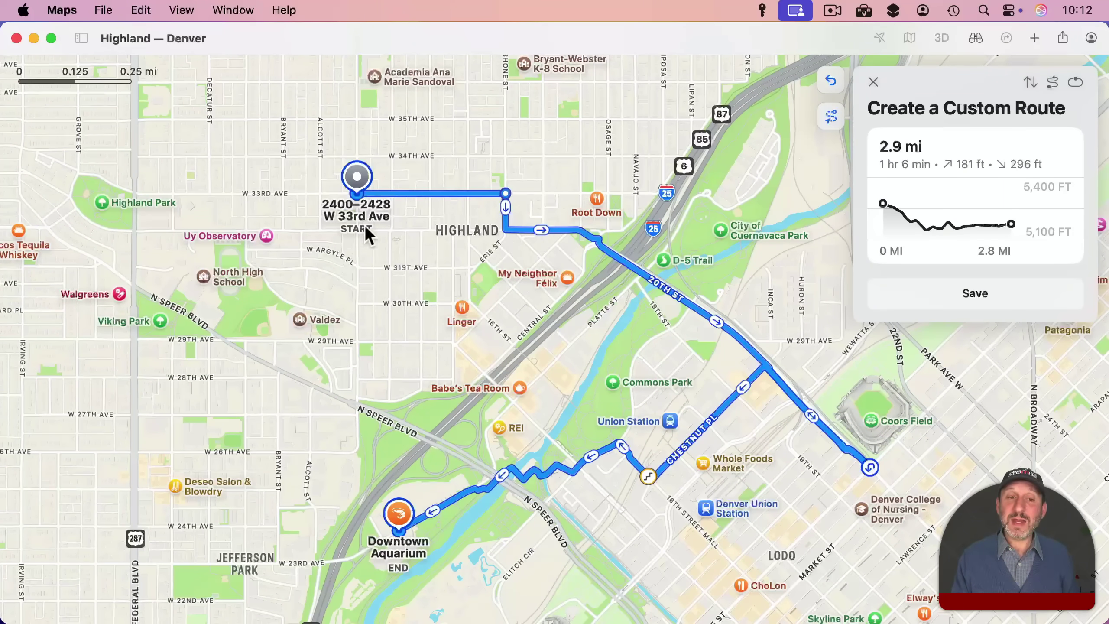
{"action": "left_click", "coordinate": [355, 195]}
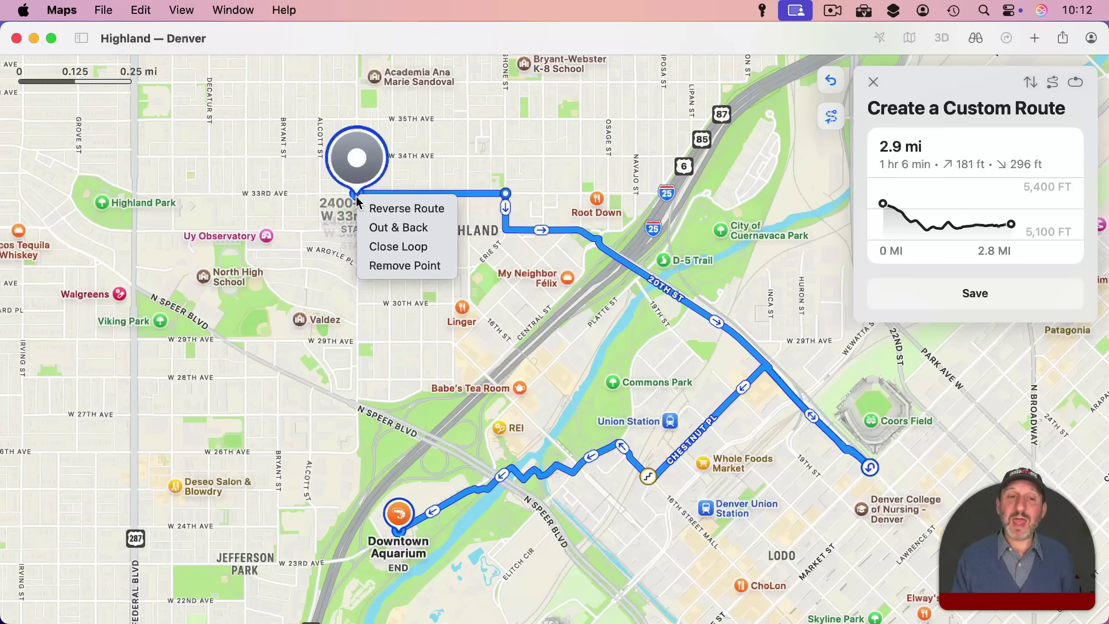
{"action": "left_click", "coordinate": [400, 246]}
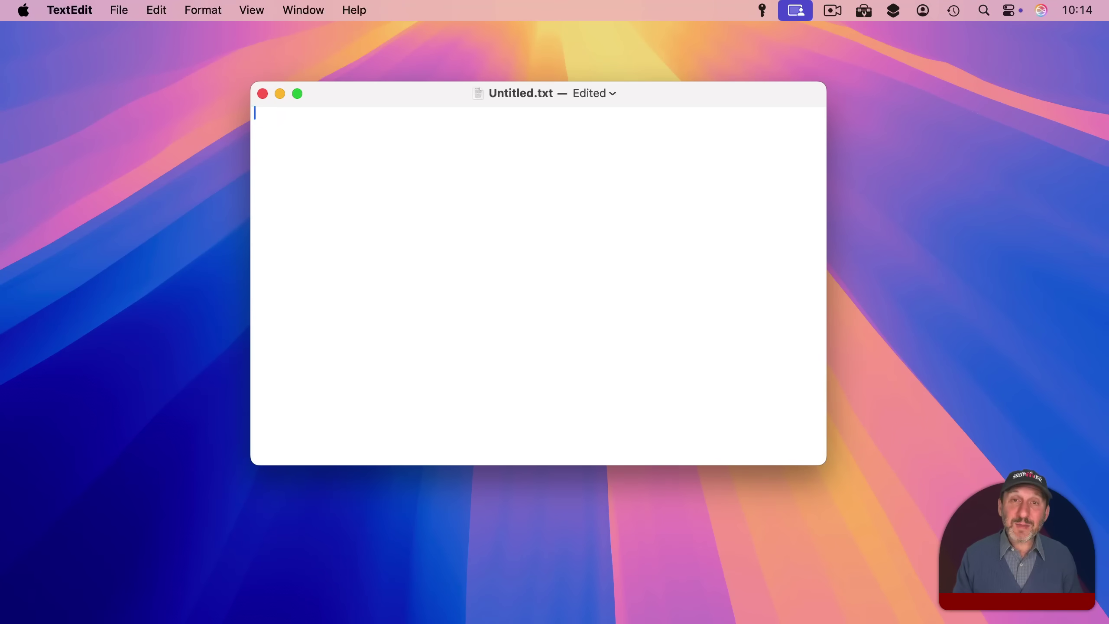
Enter 2+2= and accept the inline math result so the line reads 2+2=4
{"action": "type", "text": "2+2"}
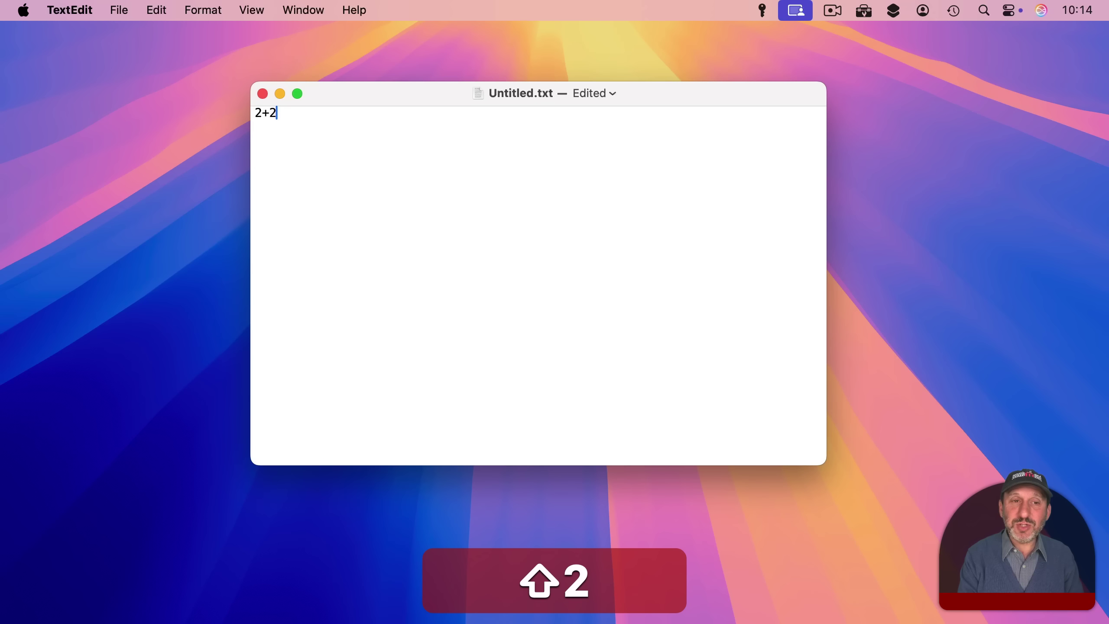
{"action": "type", "text": "="}
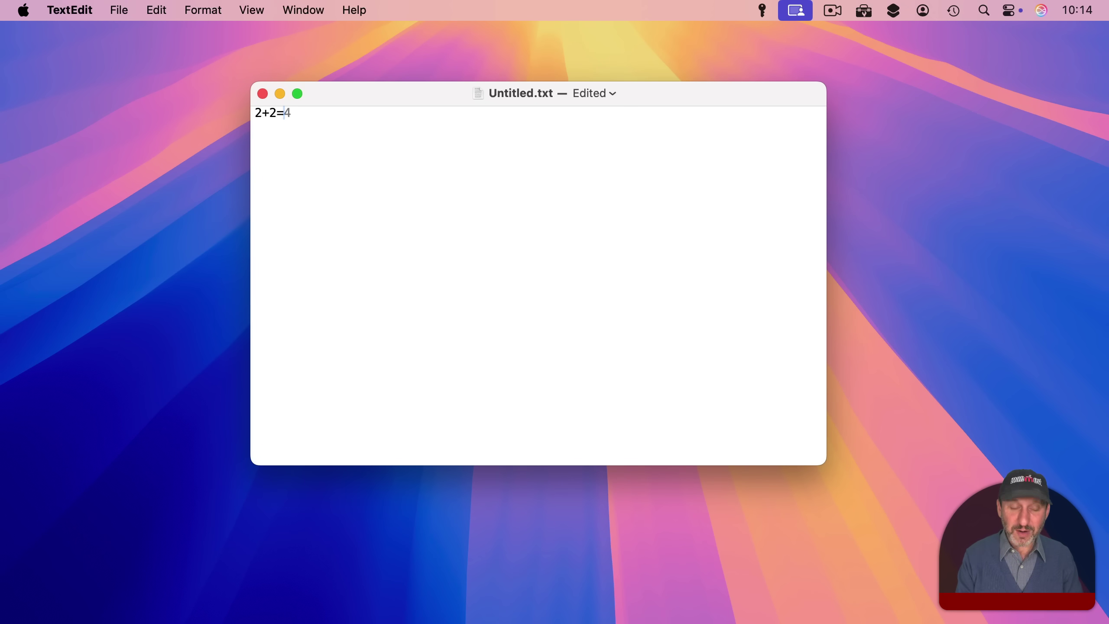
{"action": "key", "text": "Return"}
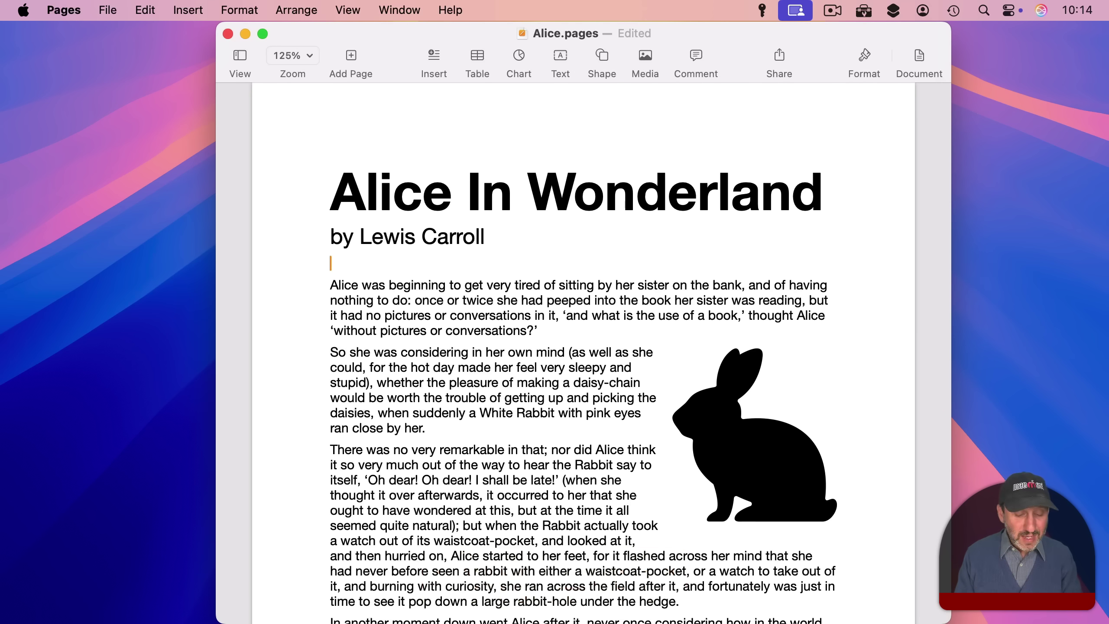
Enter 5x9=45 in Pages below the author credit and (9+4)*7=91 in the Messages draft
{"action": "type", "text": "5x9="}
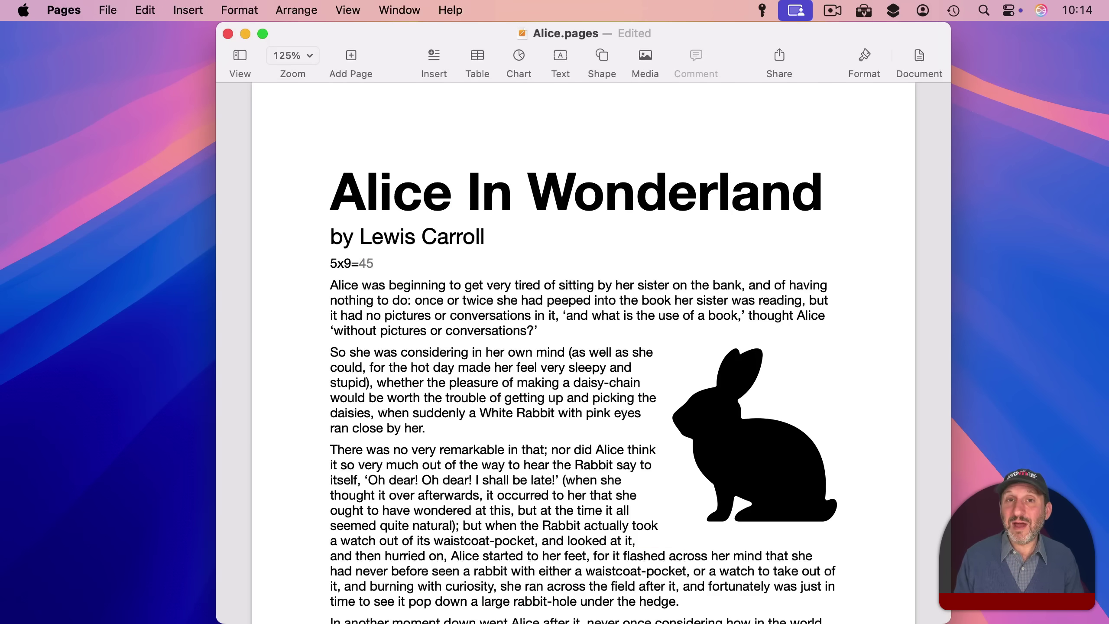
{"action": "key", "text": "Return"}
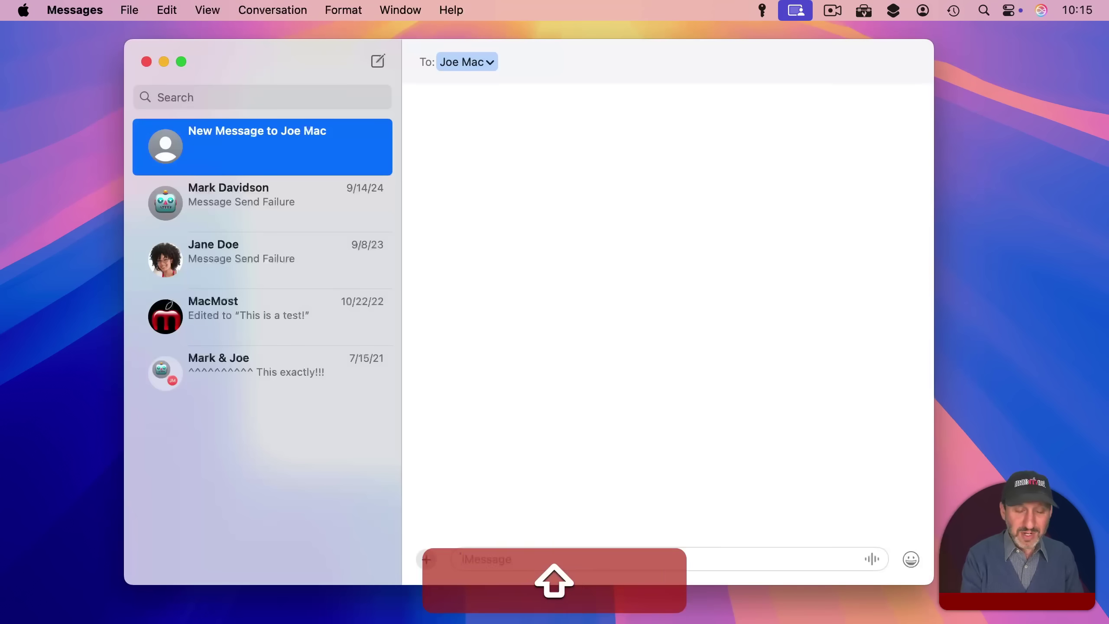
{"action": "type", "text": "(9+4)*7=91"}
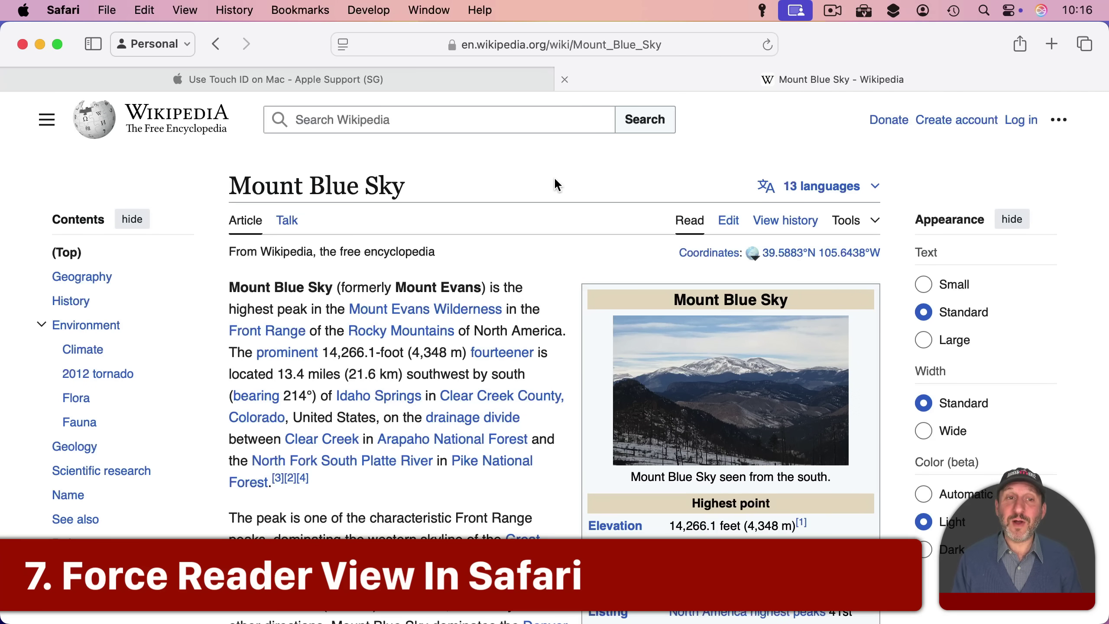
Switch to the Use Touch ID on Mac support article and search the page and View options for Reader
{"action": "left_click", "coordinate": [341, 44]}
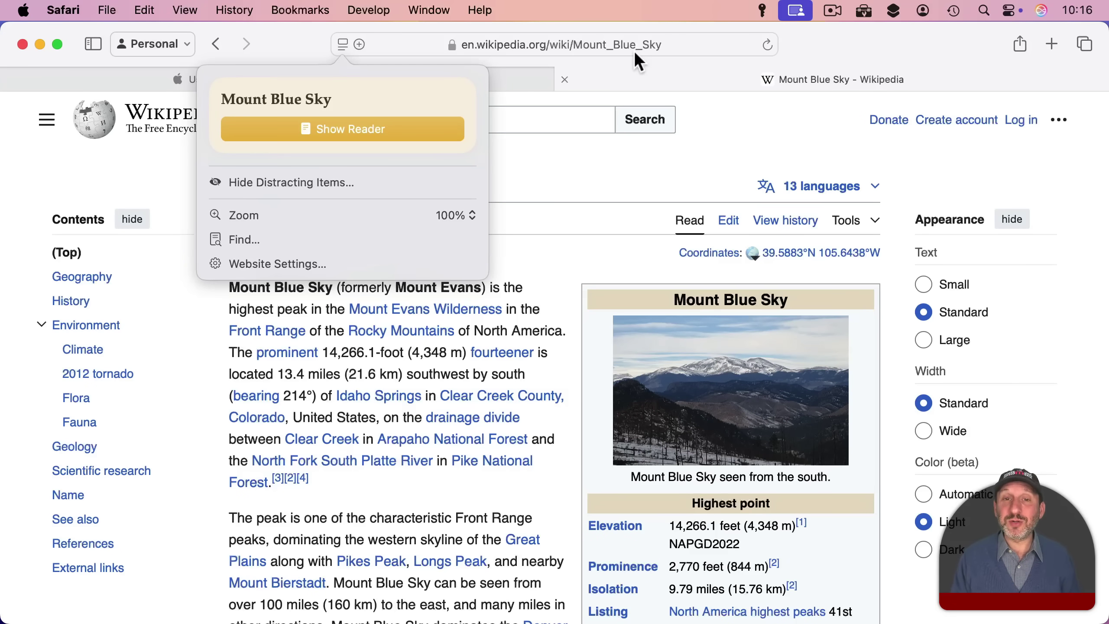
{"action": "left_click", "coordinate": [530, 79]}
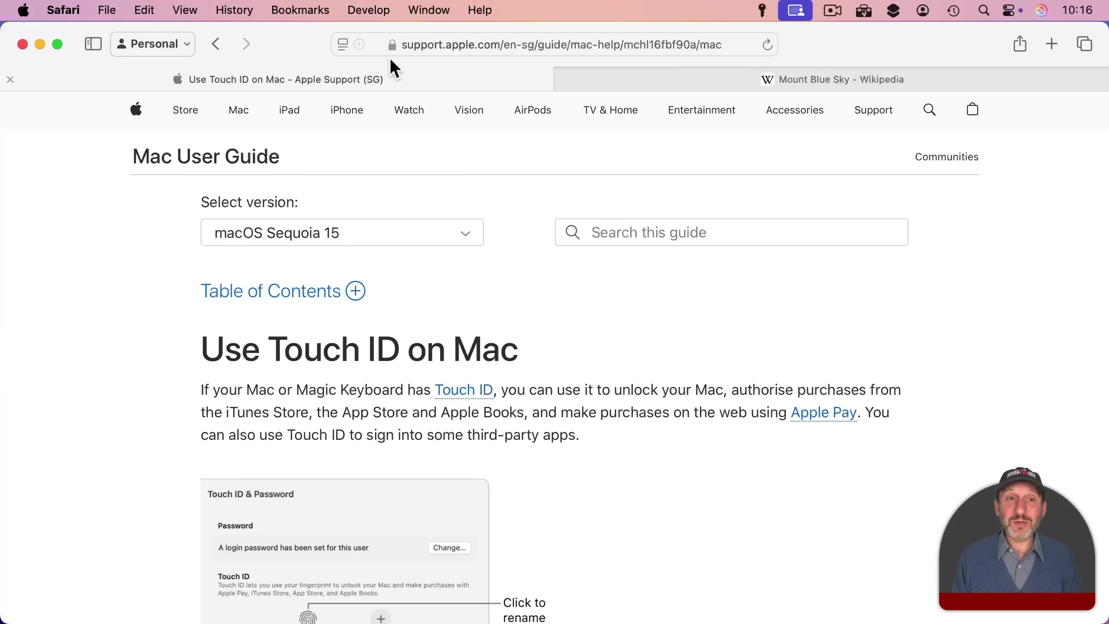
{"action": "left_click", "coordinate": [342, 45]}
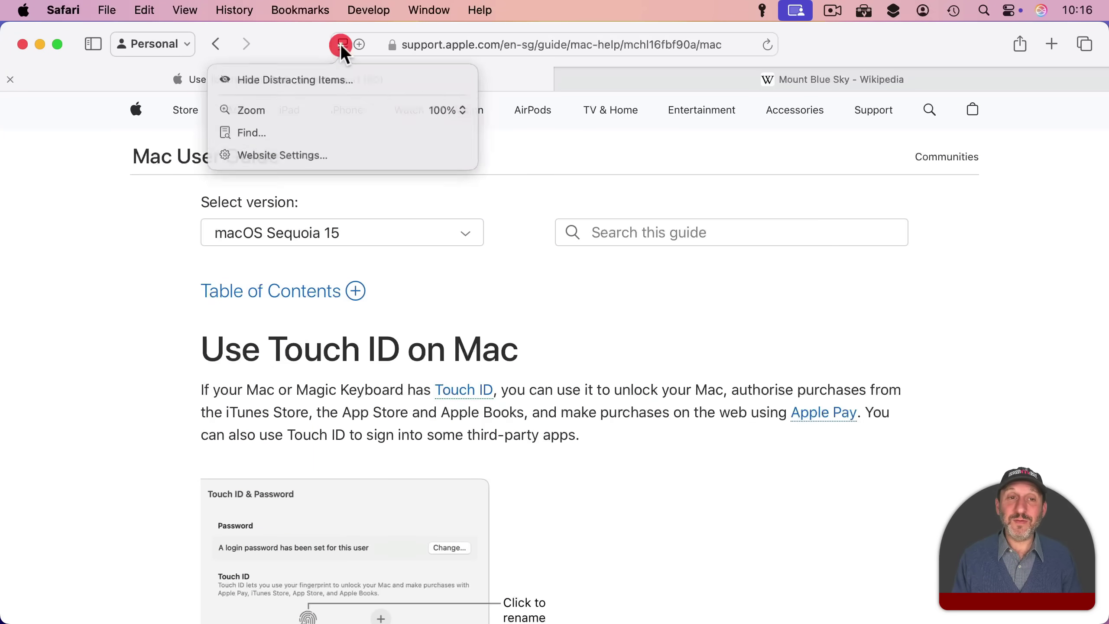
{"action": "left_click", "coordinate": [289, 48]}
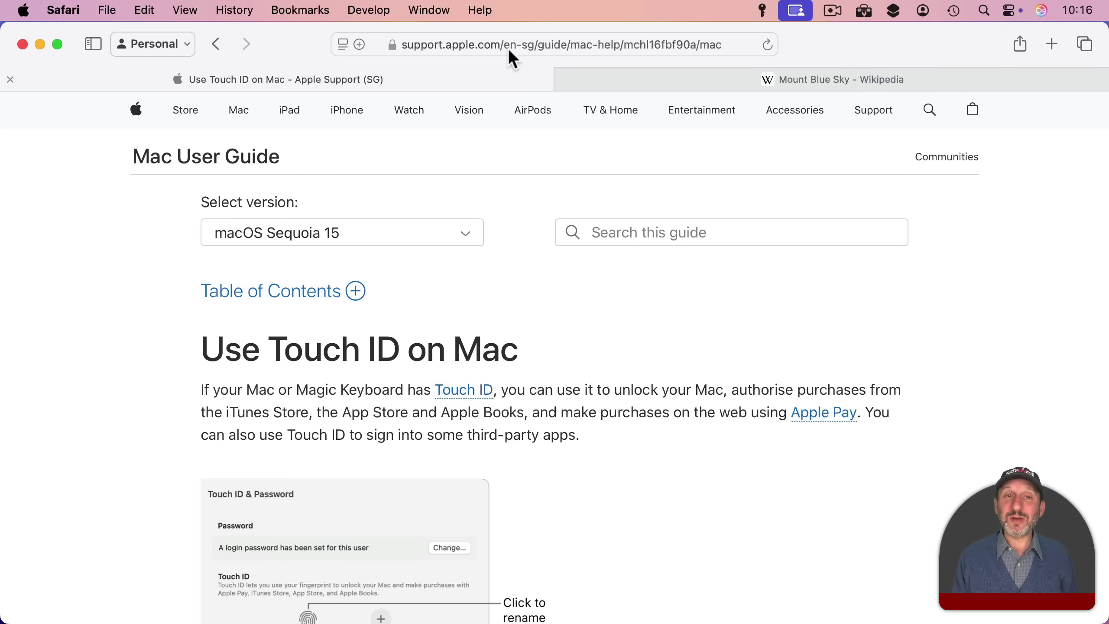
{"action": "left_click", "coordinate": [342, 48]}
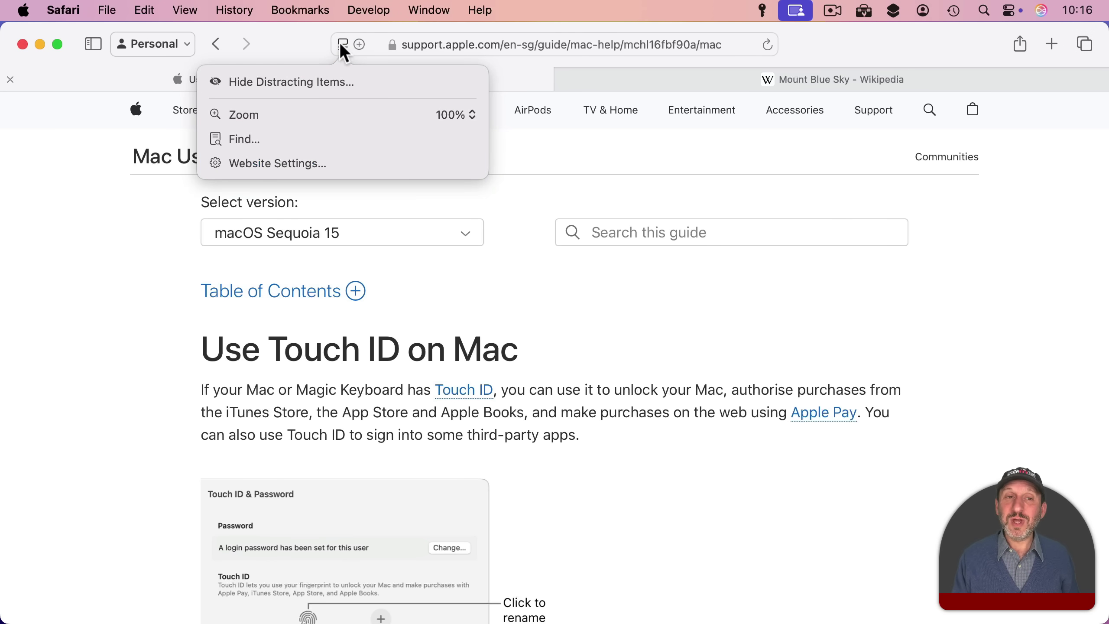
{"action": "left_click", "coordinate": [343, 50]}
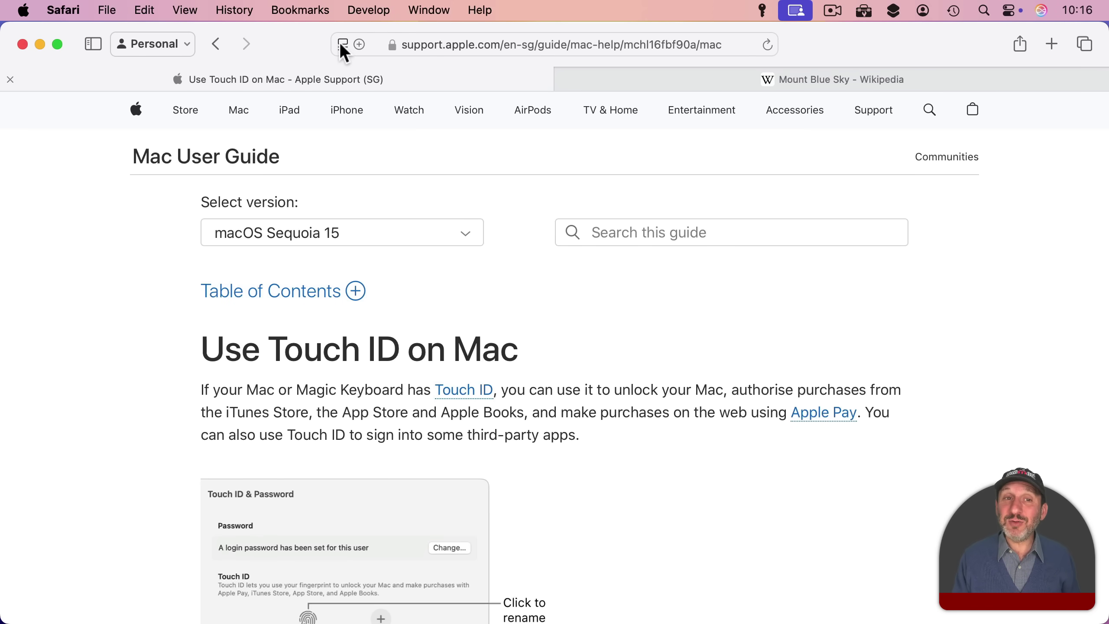
{"action": "left_click", "coordinate": [187, 10]}
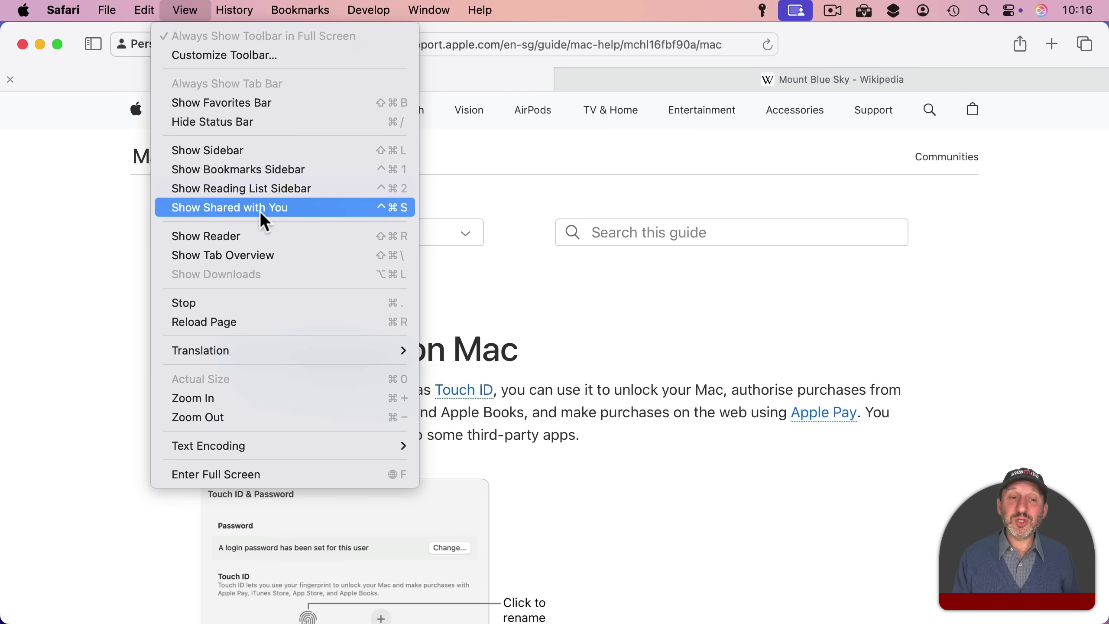
{"action": "left_click", "coordinate": [560, 205]}
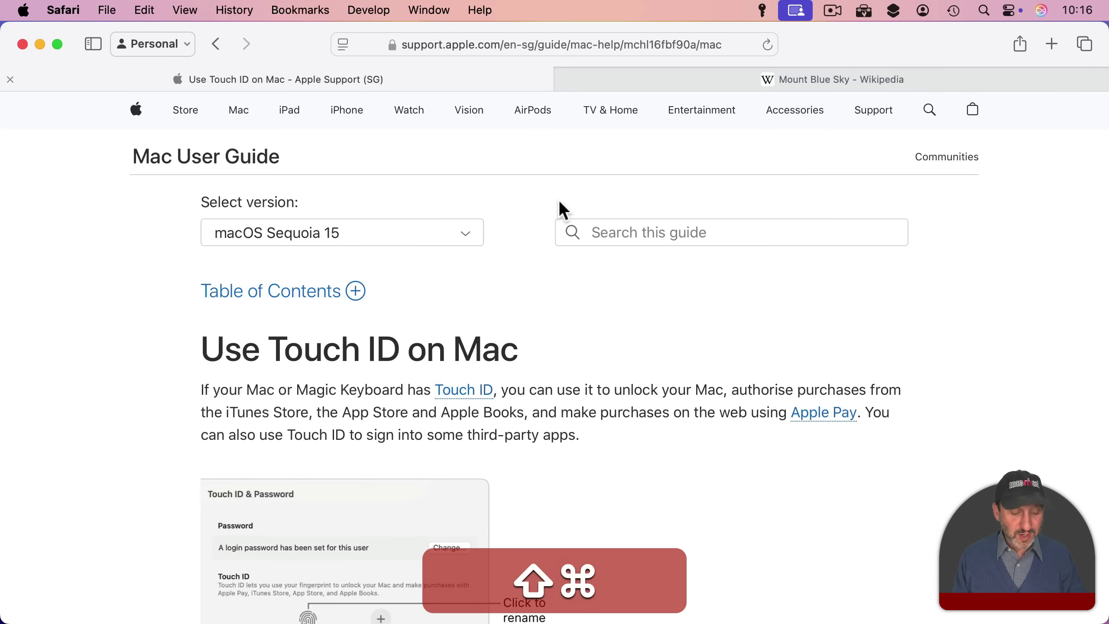
Show the article in Reader view with the dark grey theme and Athelas font
{"action": "key", "text": "shift+super+r"}
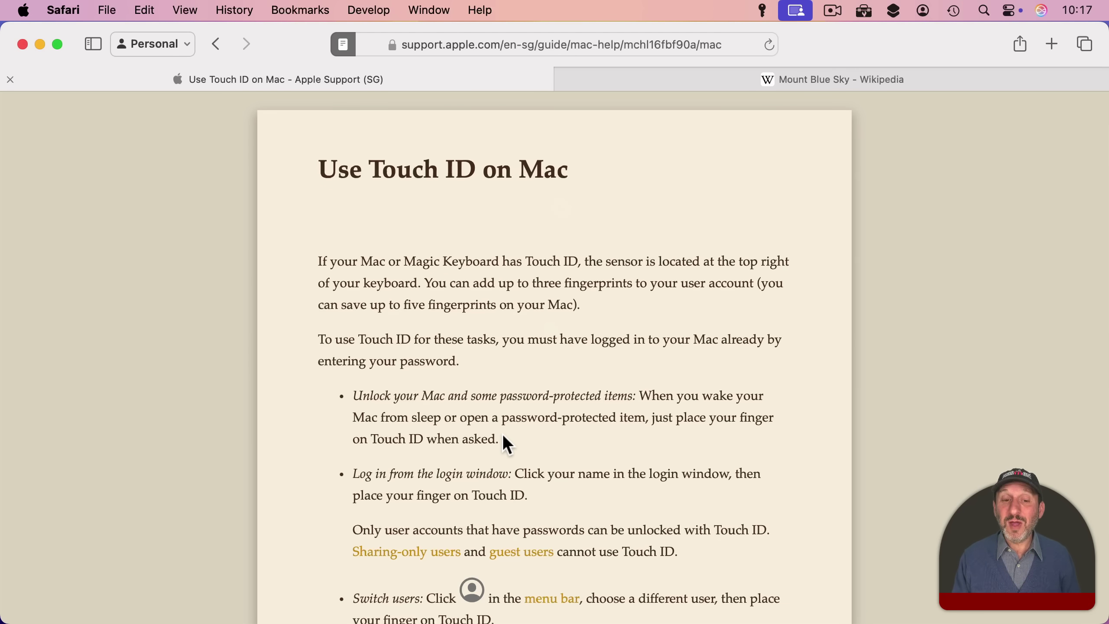
{"action": "left_click", "coordinate": [342, 46]}
{"action": "left_click", "coordinate": [376, 128]}
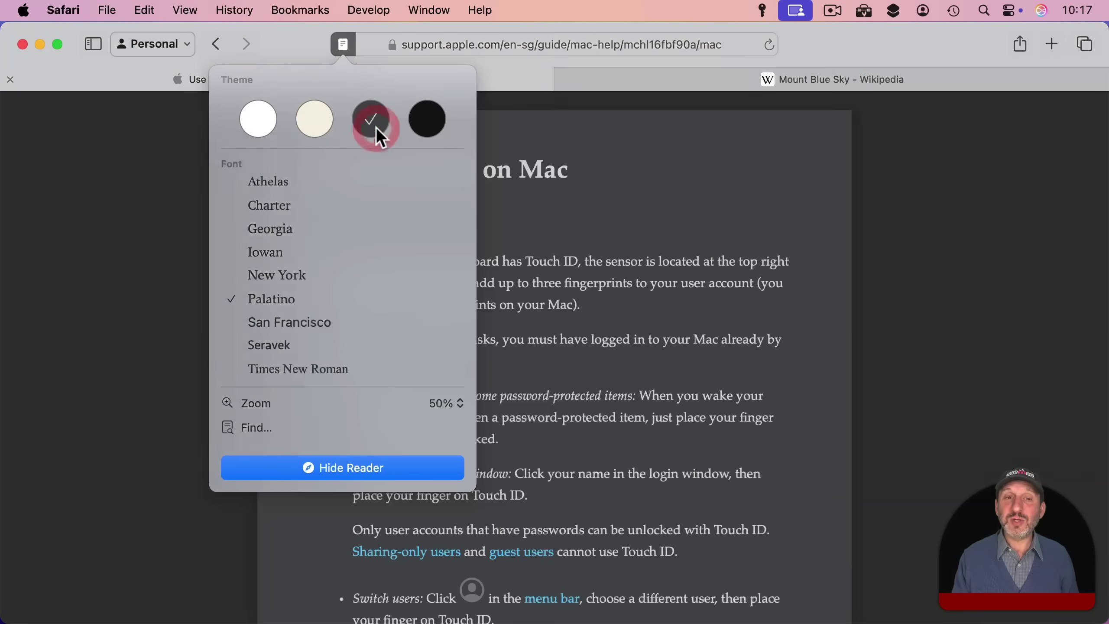
{"action": "left_click", "coordinate": [281, 186]}
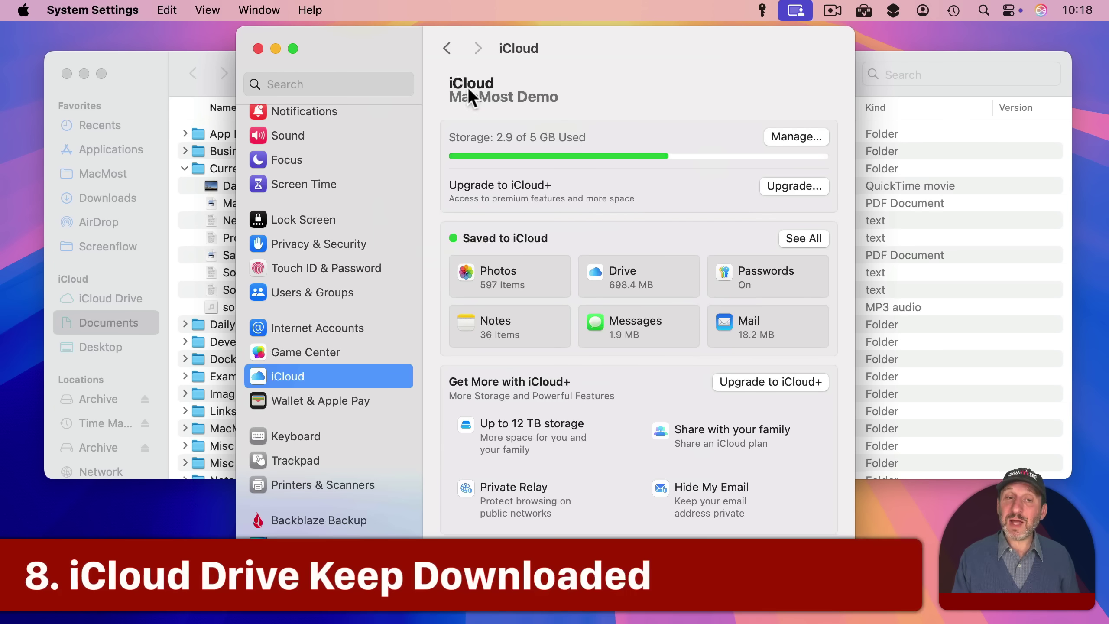
Open the iCloud Drive sheet from the Drive tile in iCloud settings
{"action": "left_click", "coordinate": [613, 273]}
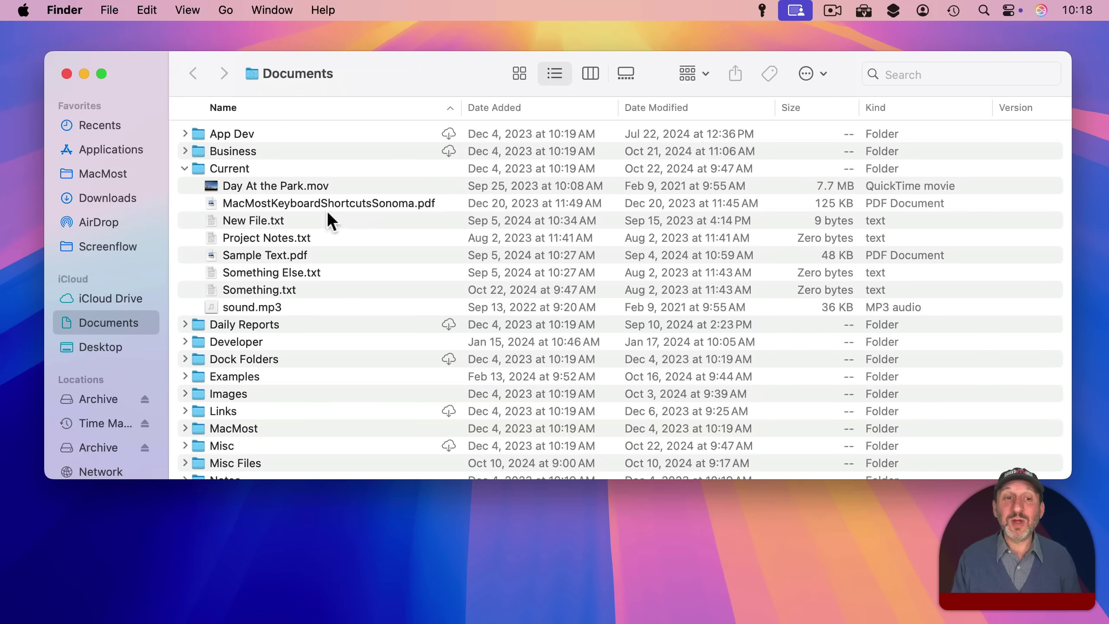
Set New File.txt to Keep Downloaded, then bring up the Current folder's context menu
{"action": "left_click", "coordinate": [248, 202]}
{"action": "left_click", "coordinate": [248, 220]}
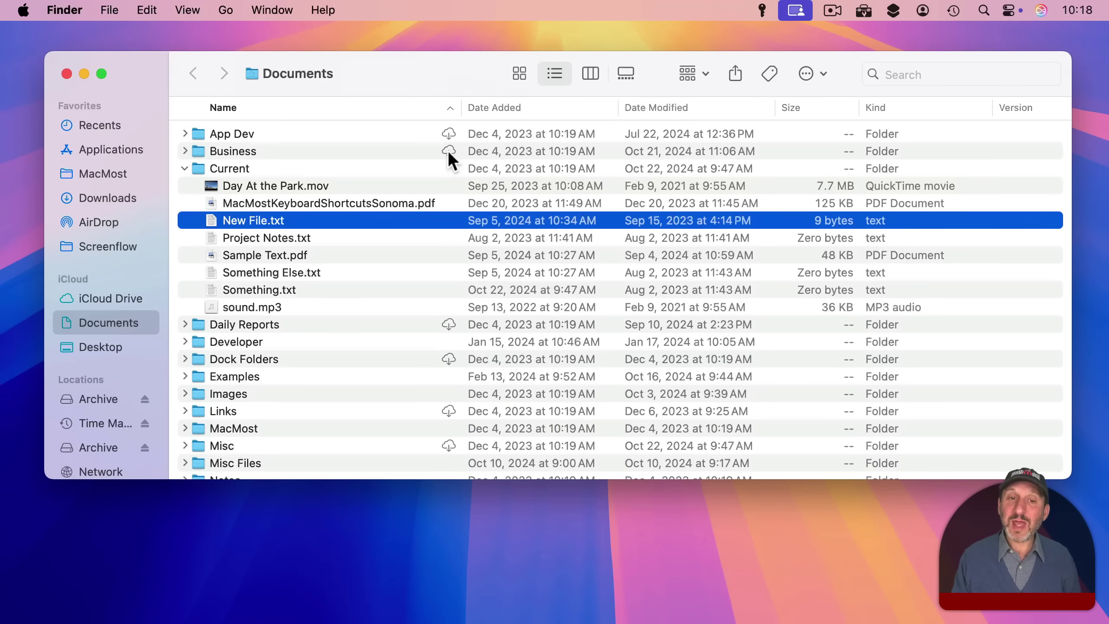
{"action": "mouse_move", "coordinate": [452, 149]}
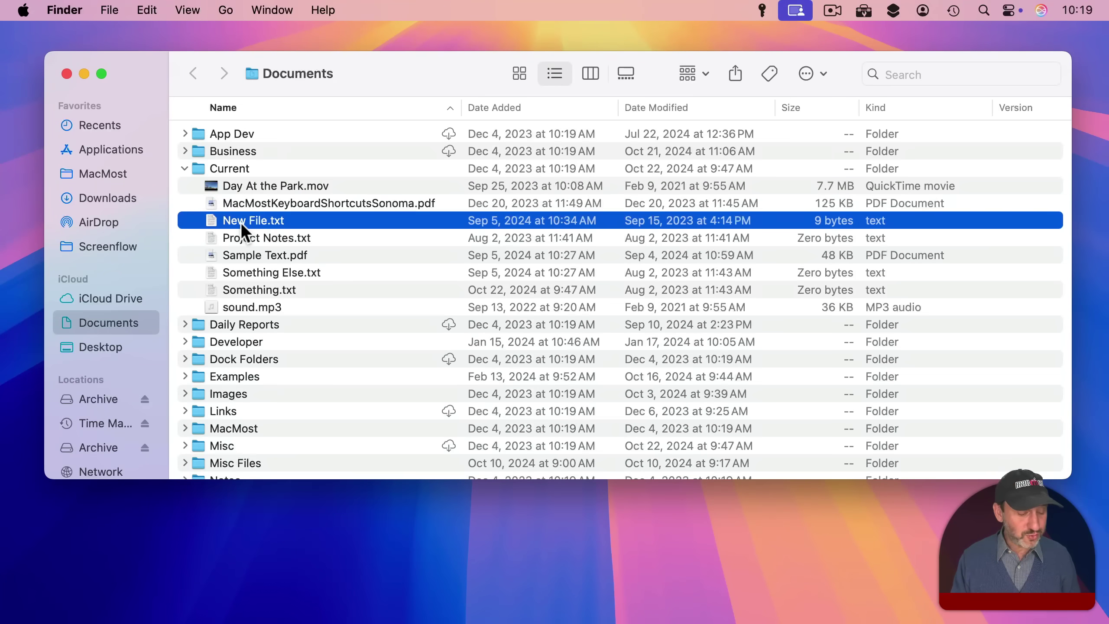
{"action": "left_click", "coordinate": [244, 221], "text": "ctrl"}
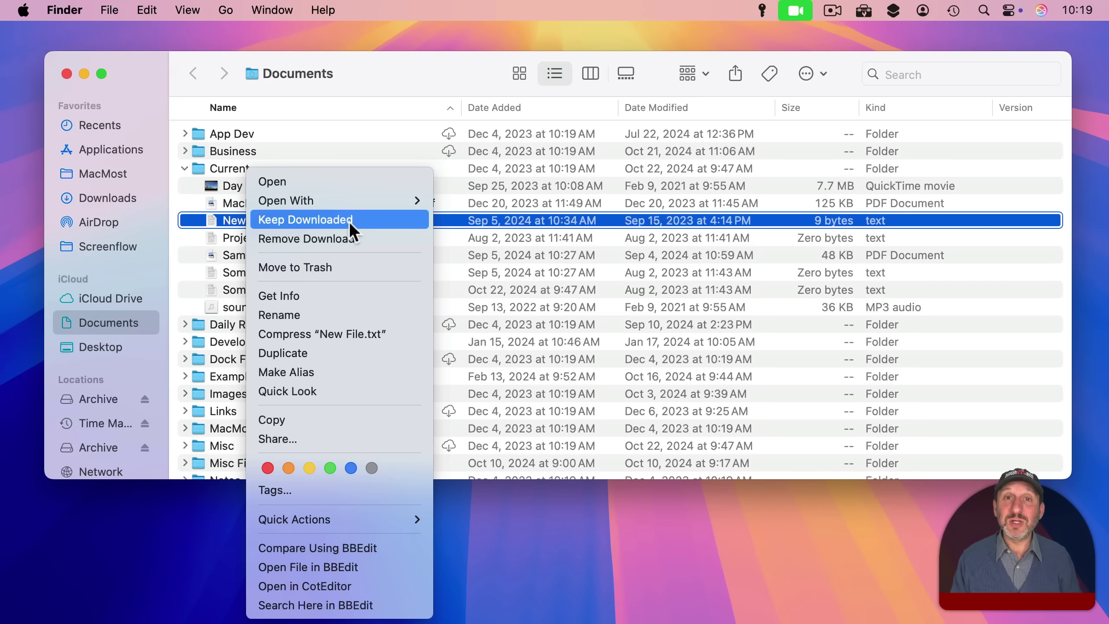
{"action": "left_click", "coordinate": [268, 219]}
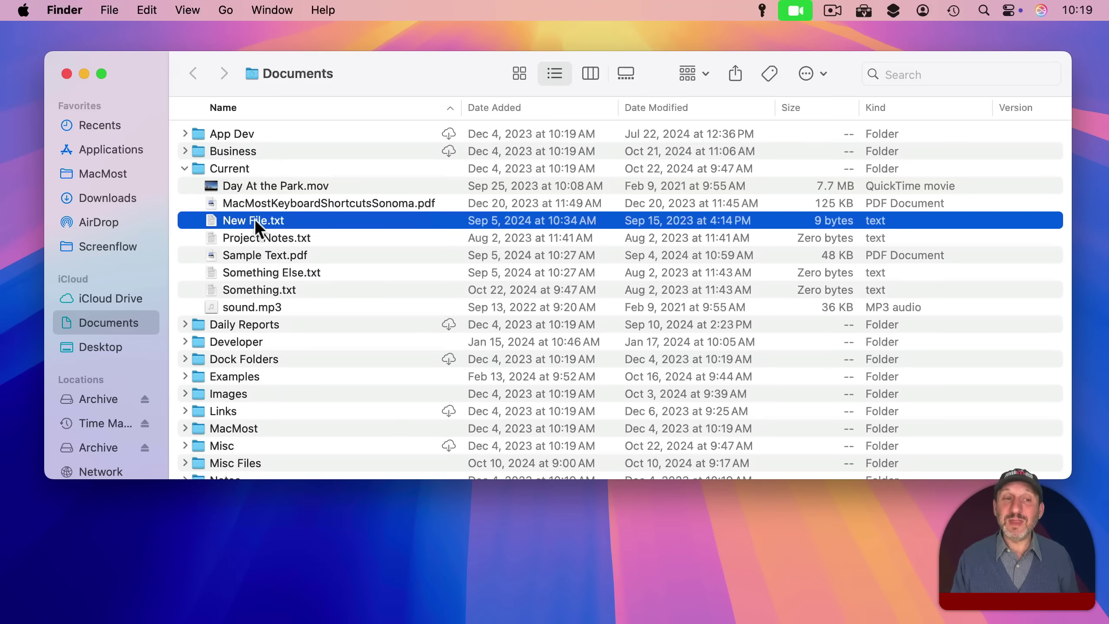
{"action": "left_click", "coordinate": [232, 168]}
{"action": "right_click", "coordinate": [232, 169]}
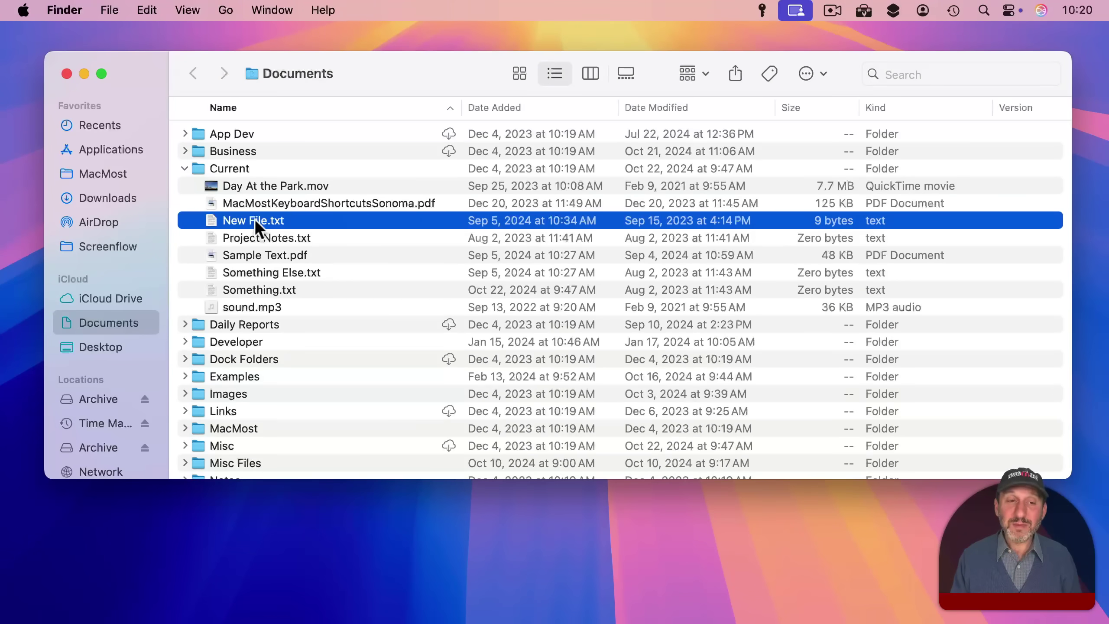
{"action": "key", "text": "ctrl+Return"}
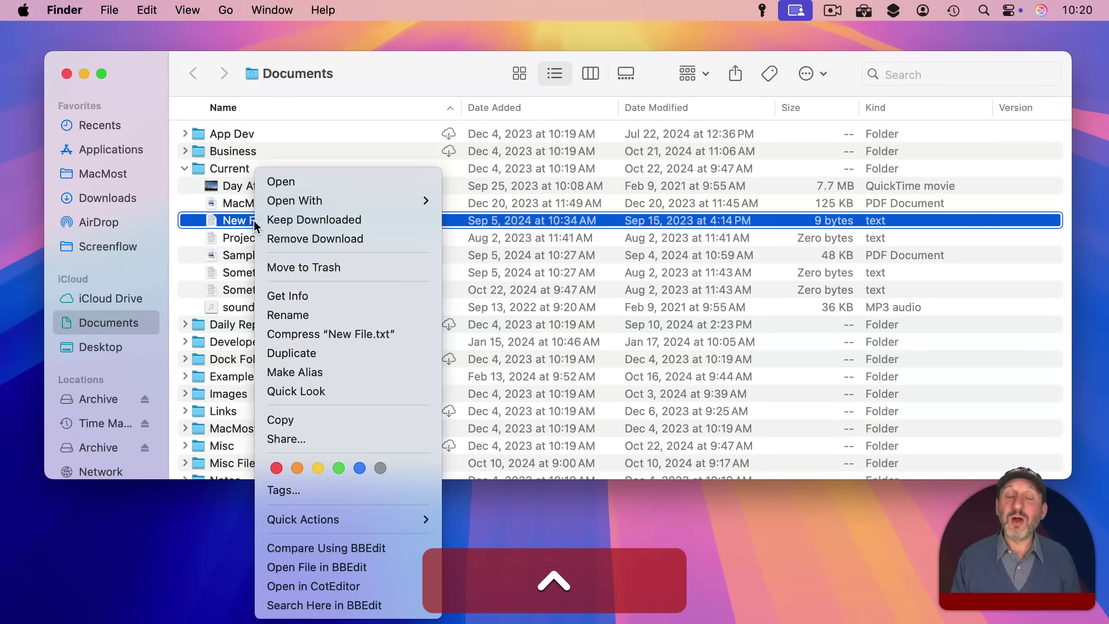
{"action": "key", "text": "Escape"}
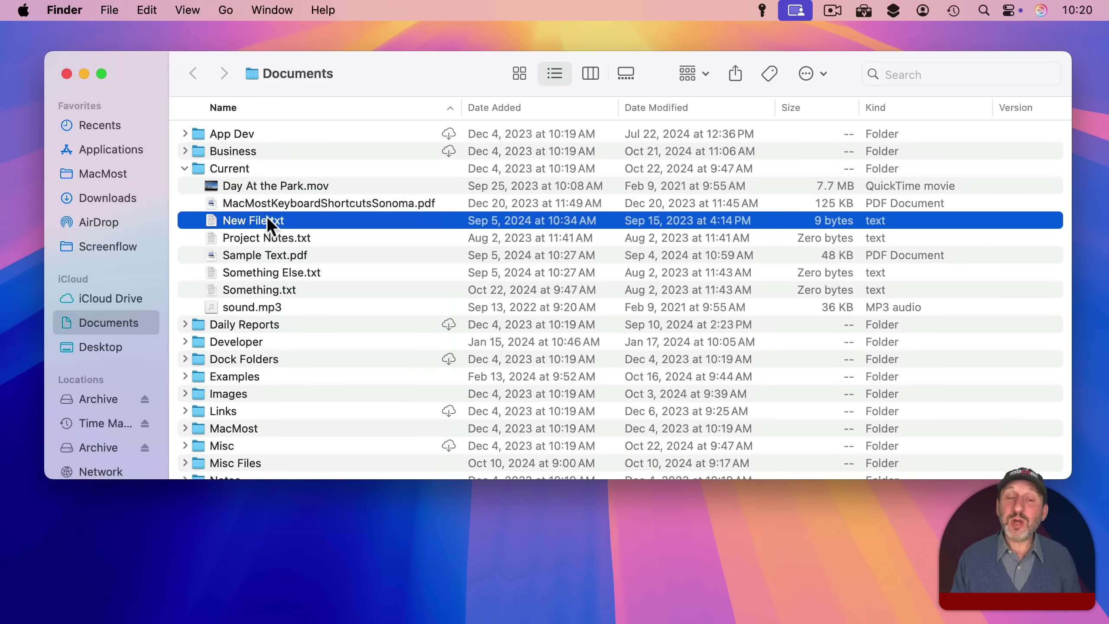
{"action": "right_click", "coordinate": [267, 216]}
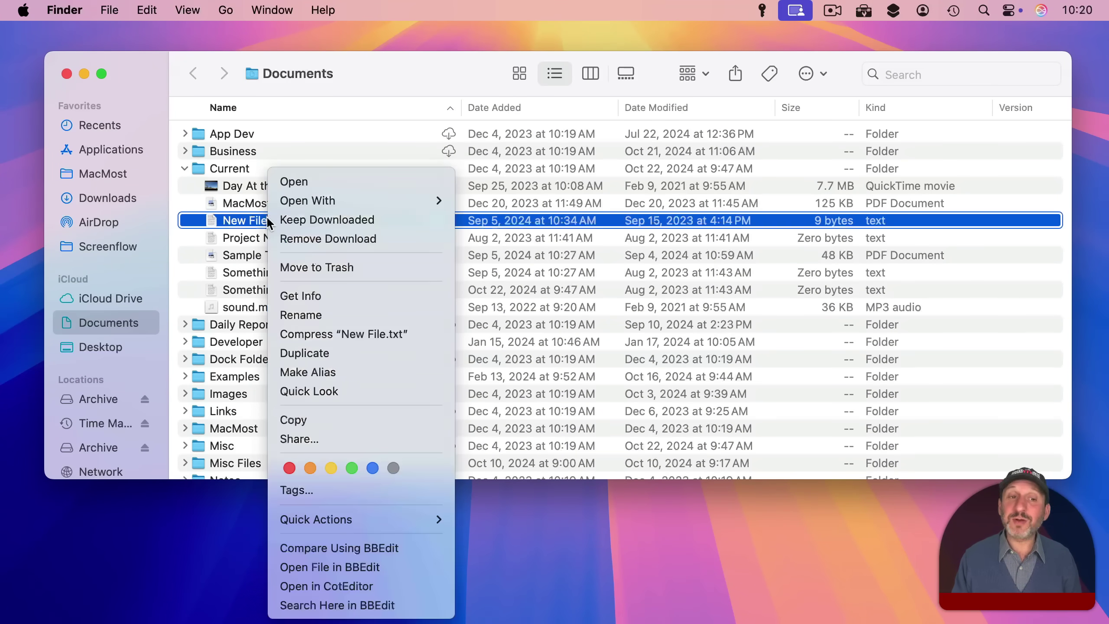
{"action": "left_click", "coordinate": [270, 219]}
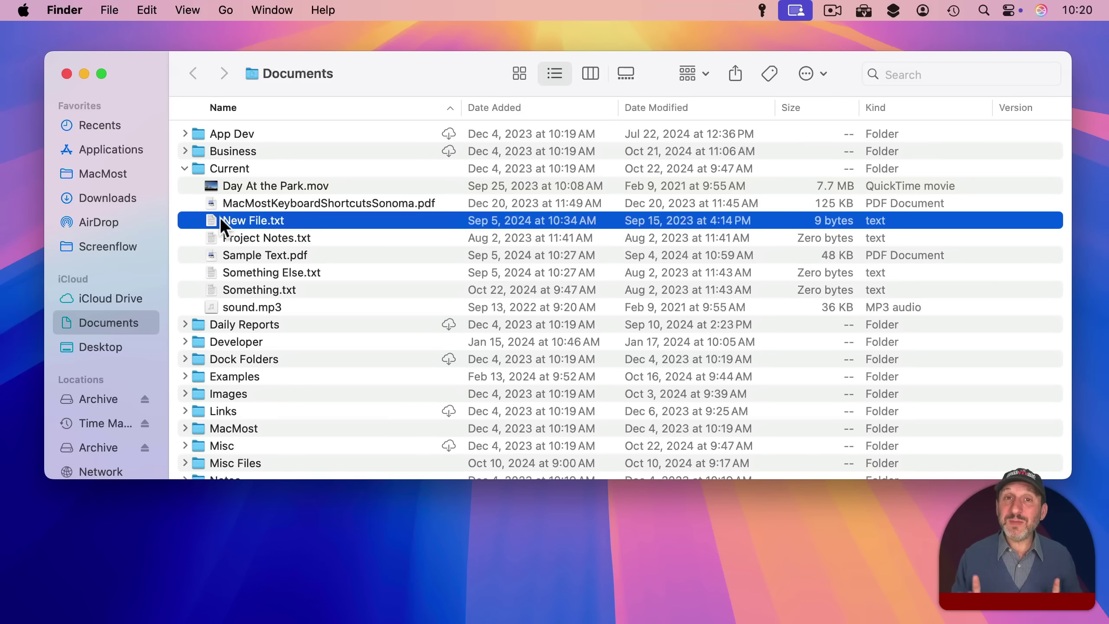
{"action": "key", "text": "ctrl"}
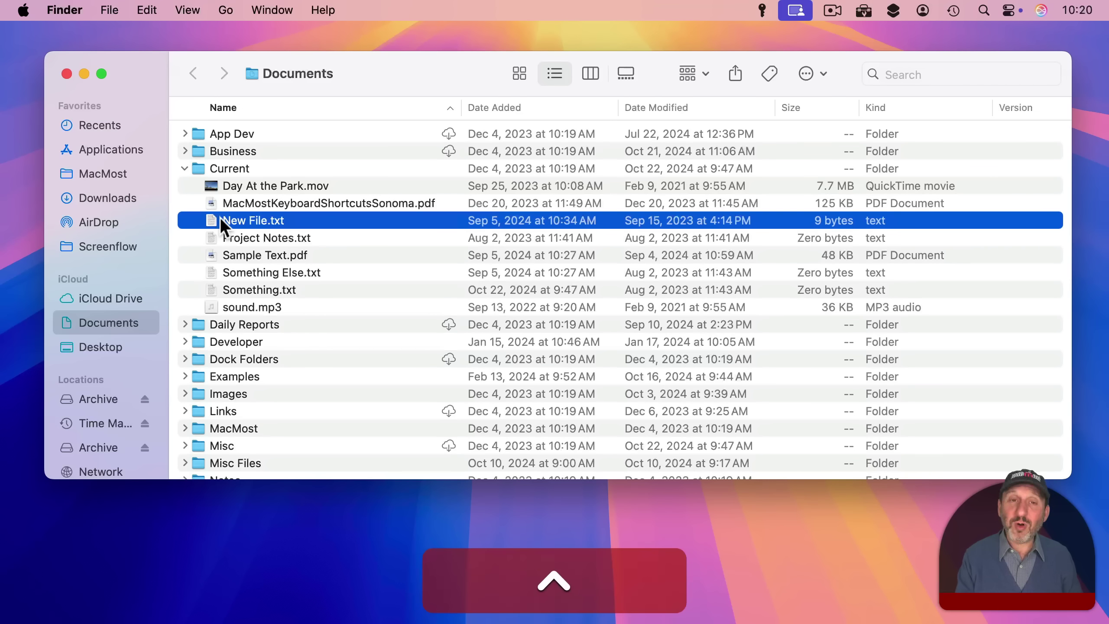
{"action": "left_click", "coordinate": [220, 219], "text": "ctrl"}
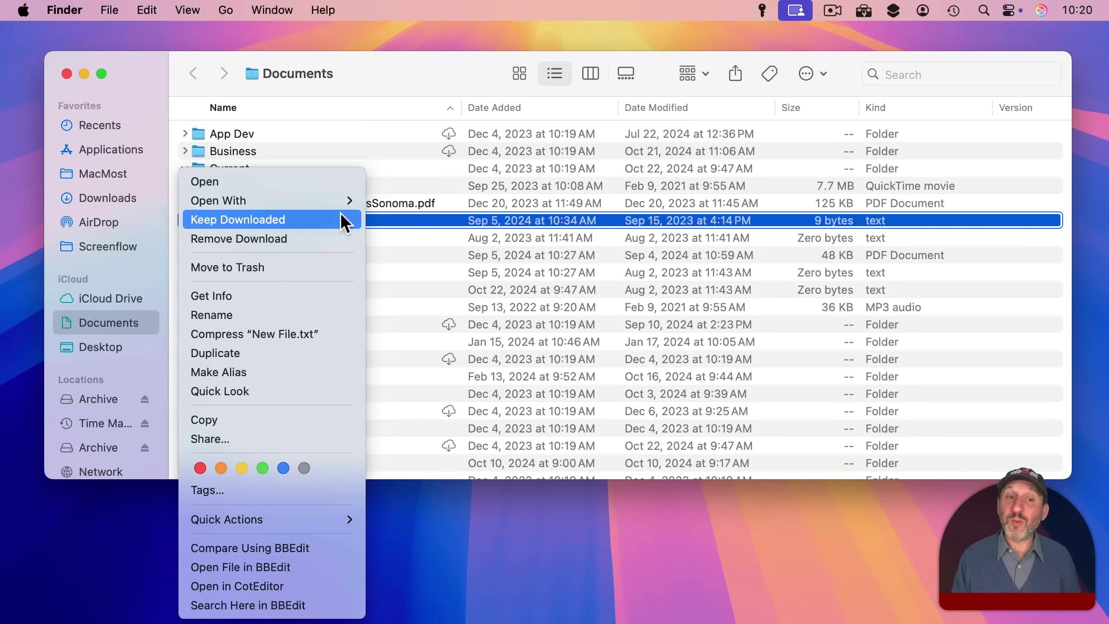
{"action": "left_click", "coordinate": [393, 229]}
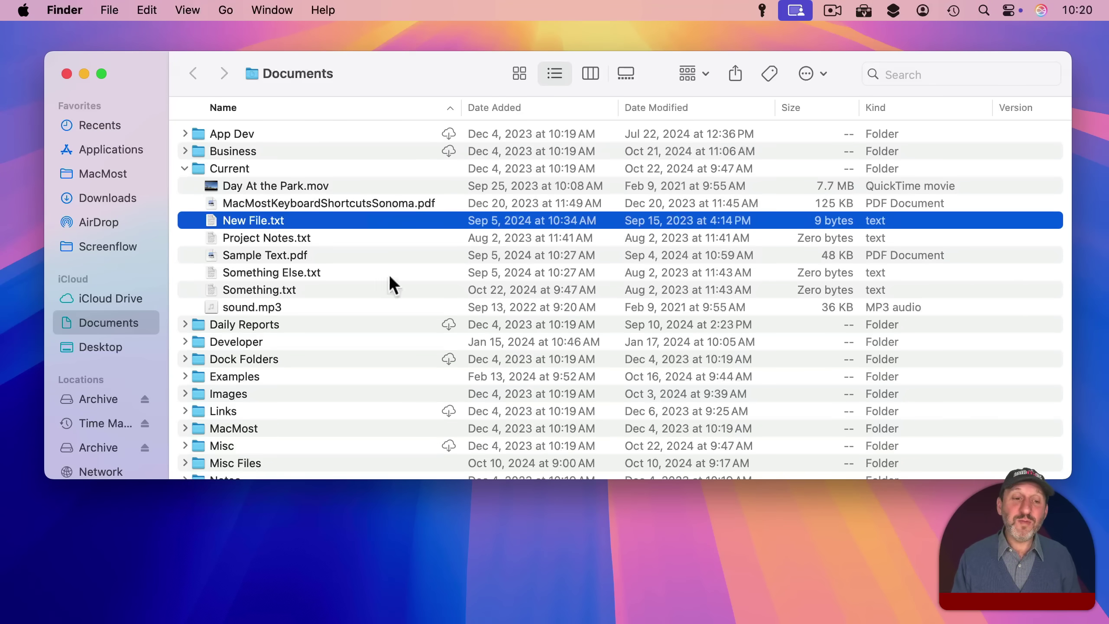
{"action": "right_click", "coordinate": [264, 519]}
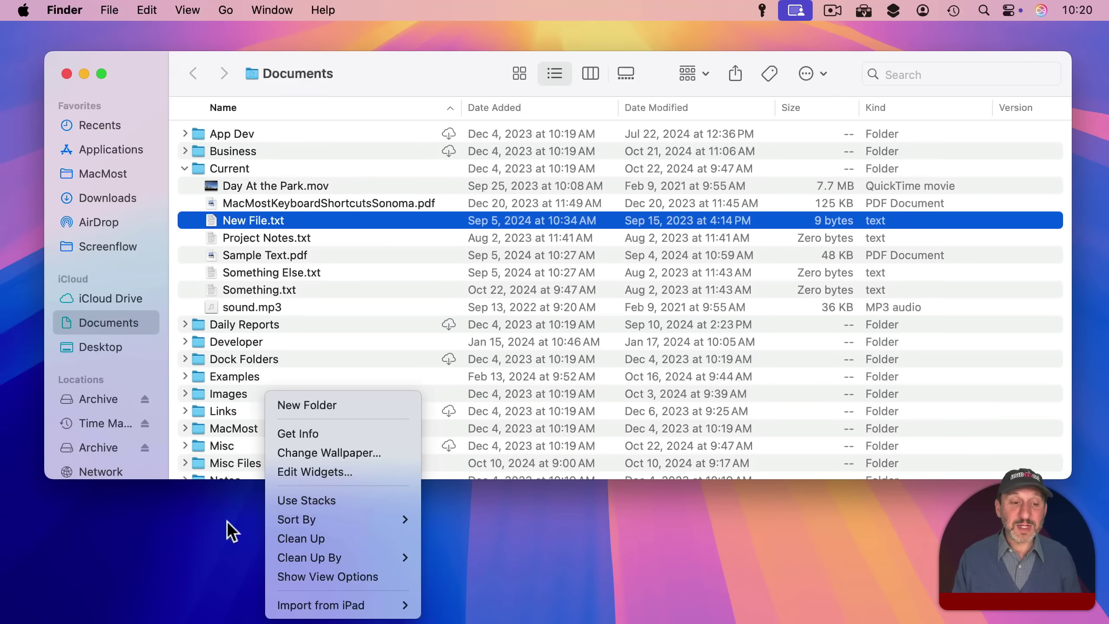
{"action": "left_click", "coordinate": [257, 517]}
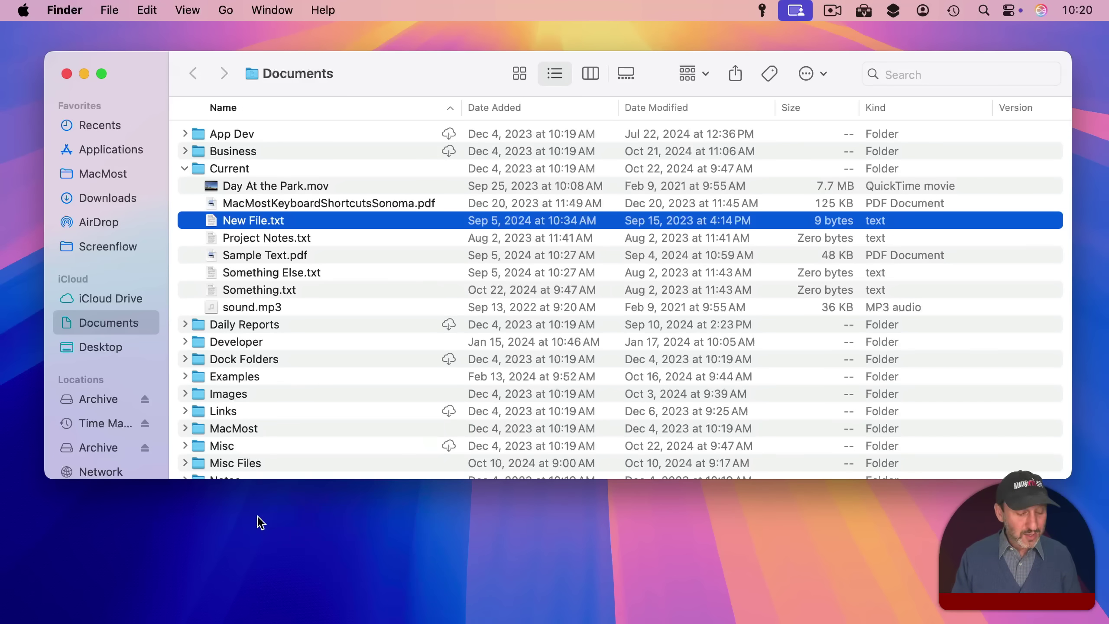
{"action": "key", "text": "ctrl+Return"}
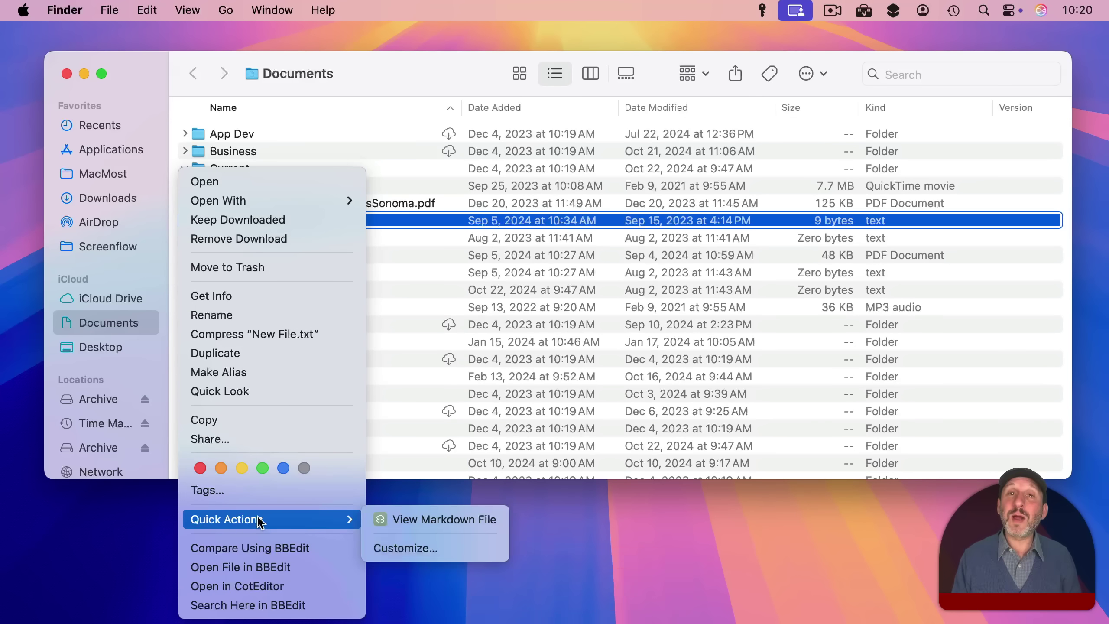
{"action": "left_click", "coordinate": [395, 219]}
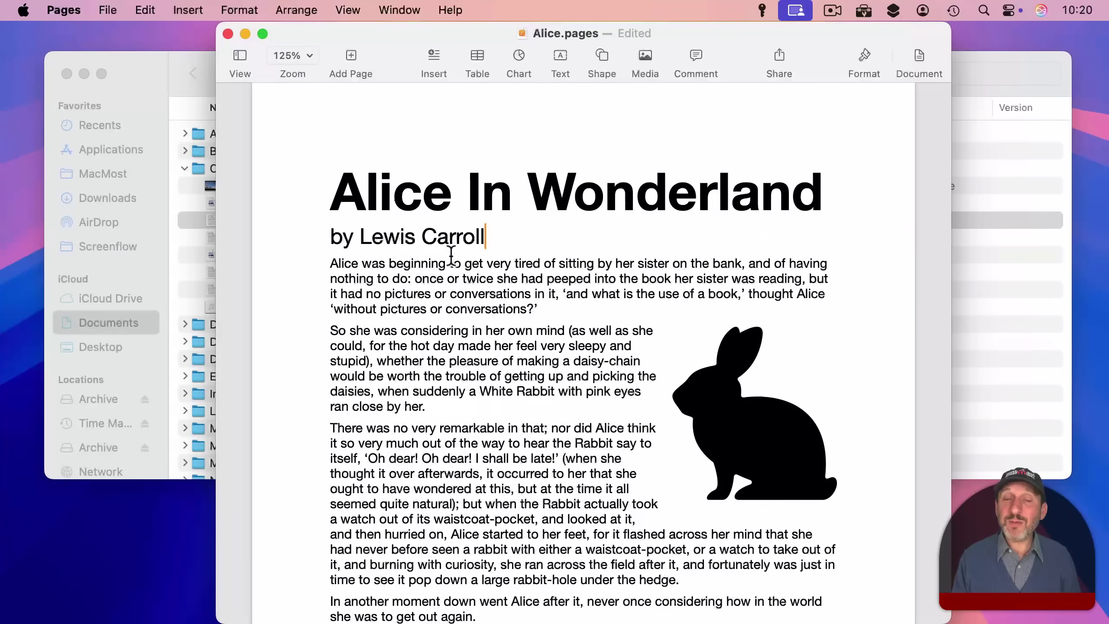
Select 'beginning' and copy it using its context menu with the arrow keys
{"action": "double_click", "coordinate": [401, 265]}
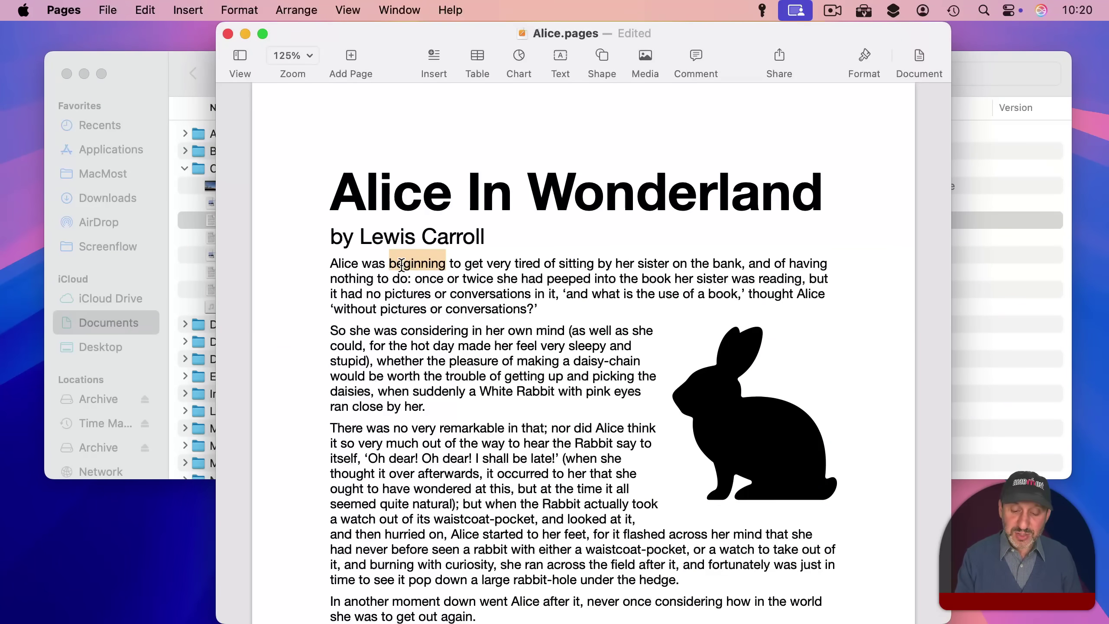
{"action": "left_click", "coordinate": [401, 265], "text": "ctrl"}
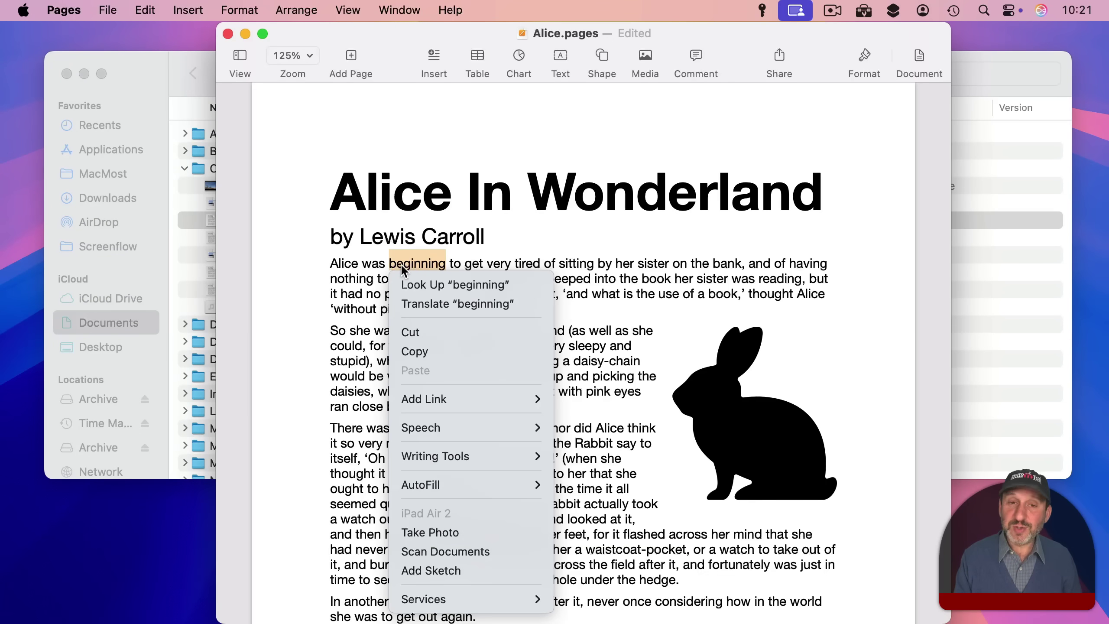
{"action": "key", "text": "Down"}
{"action": "key", "text": "Down"}
{"action": "key", "text": "Down"}
{"action": "key", "text": "Down"}
{"action": "key", "text": "Down"}
{"action": "key", "text": "Up"}
{"action": "key", "text": "Up"}
{"action": "key", "text": "Up"}
{"action": "key", "text": "Up"}
{"action": "key", "text": "Down"}
{"action": "key", "text": "Down"}
{"action": "key", "text": "Down"}
{"action": "key", "text": "Down"}
{"action": "key", "text": "Down"}
{"action": "key", "text": "Down"}
{"action": "key", "text": "Up"}
{"action": "key", "text": "Up"}
{"action": "key", "text": "Up"}
{"action": "key", "text": "Up"}
{"action": "key", "text": "Down"}
{"action": "key", "text": "Return"}
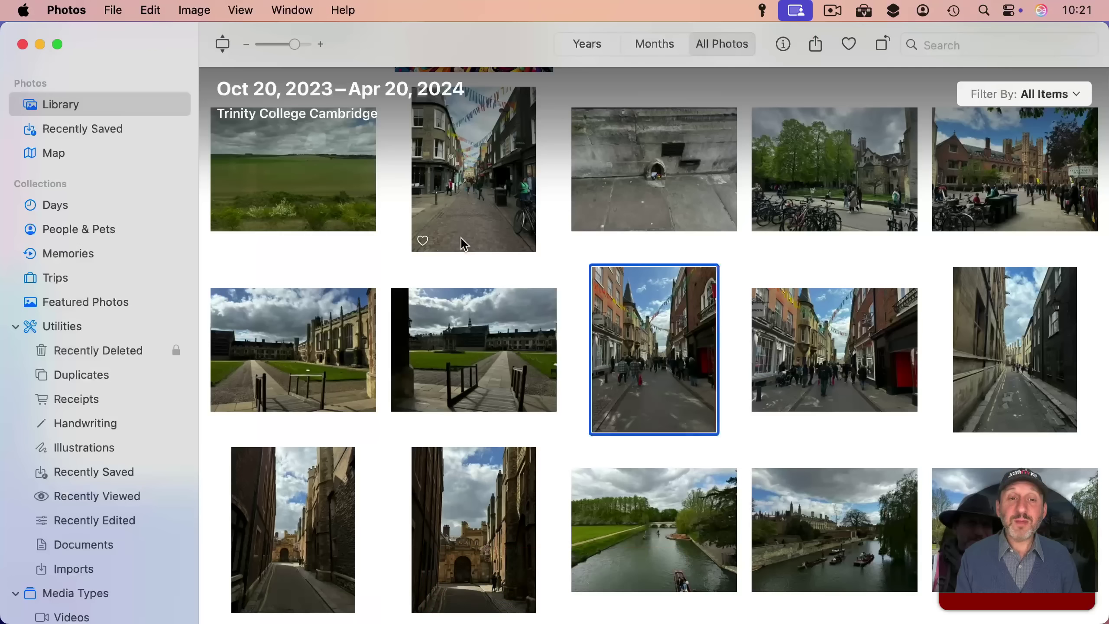
Select the dog photo in the Photos library grid with the arrow keys
{"action": "key", "text": "Left"}
{"action": "key", "text": "Down"}
{"action": "key", "text": "Down"}
{"action": "key", "text": "Down"}
{"action": "key", "text": "Down"}
{"action": "key", "text": "Right"}
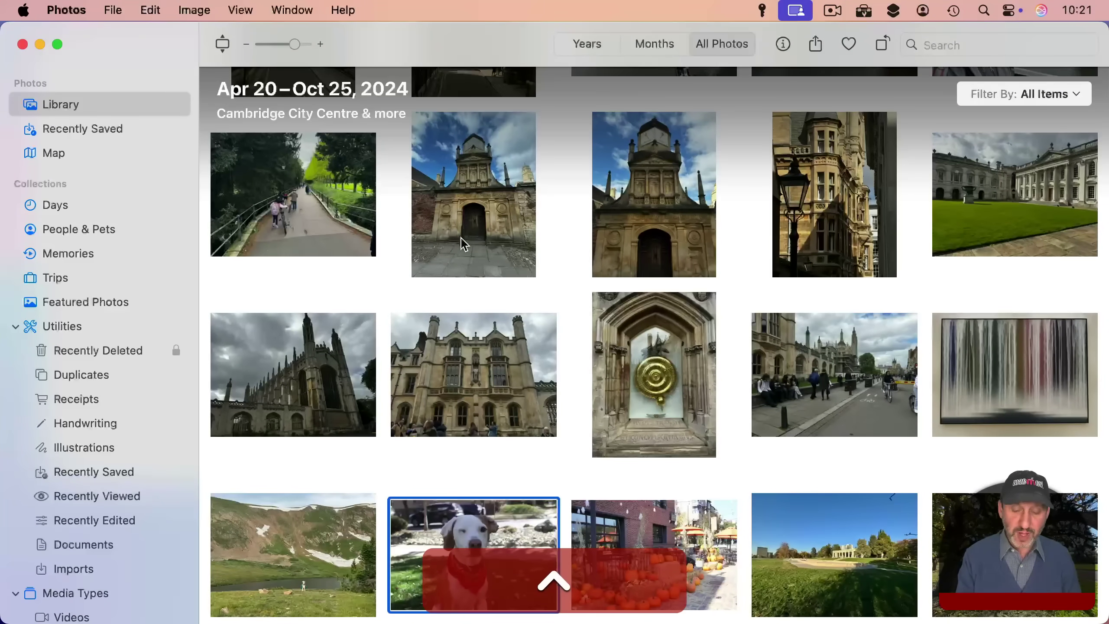
Rotate the dog photo clockwise through its Control-Return context menu
{"action": "key", "text": "ctrl+Return"}
{"action": "key", "text": "Down"}
{"action": "key", "text": "Down"}
{"action": "key", "text": "Down"}
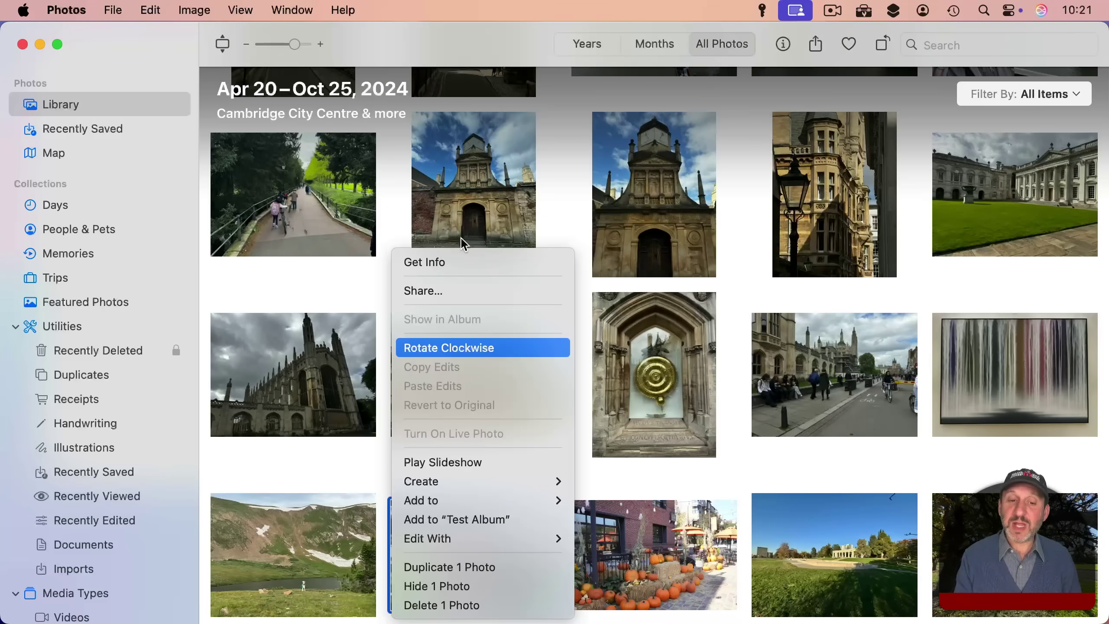
{"action": "key", "text": "Return"}
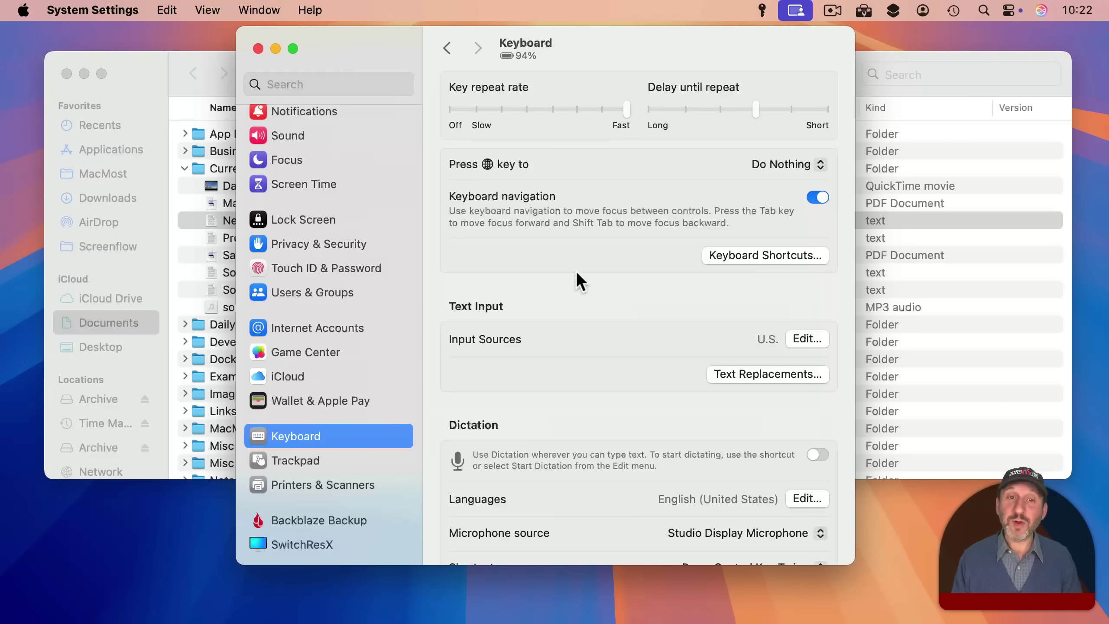
Show the Keyboard navigation shortcuts in the Keyboard Shortcuts… sheet
{"action": "left_click", "coordinate": [773, 252]}
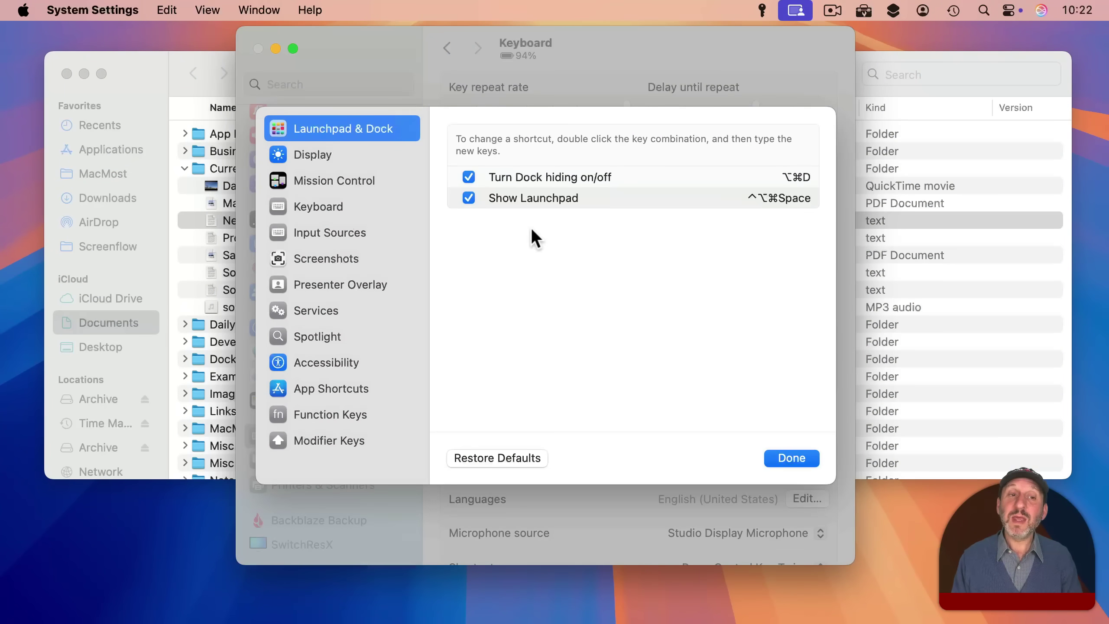
{"action": "left_click", "coordinate": [312, 205]}
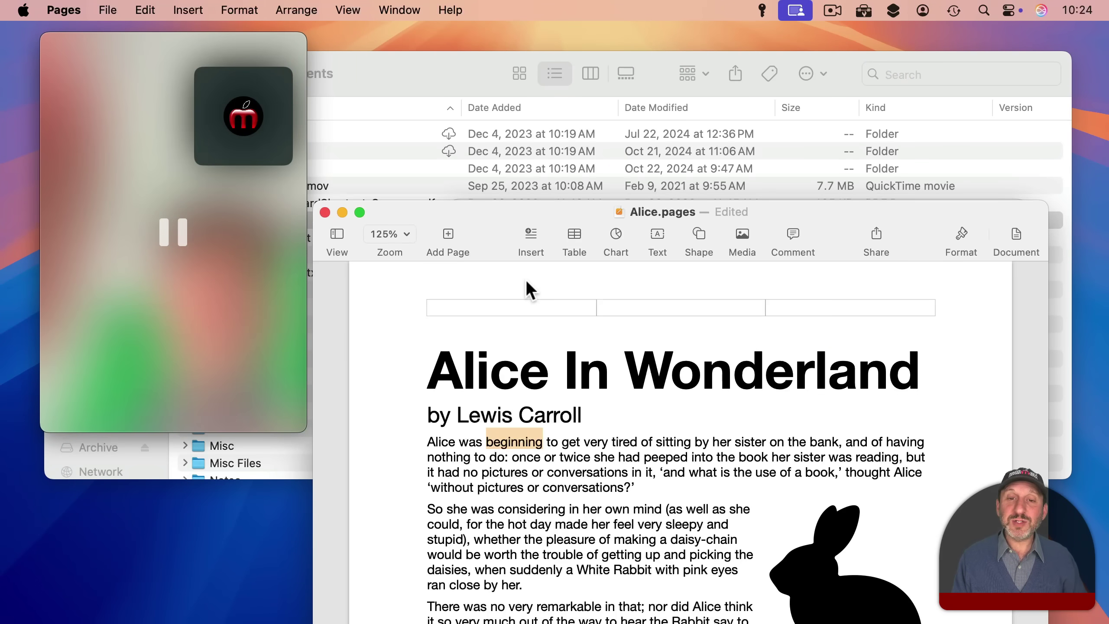
Share the Alice.pages window on the FaceTime call from the menu bar's share controls
{"action": "left_click_drag", "start_coordinate": [476, 216], "coordinate": [495, 168]}
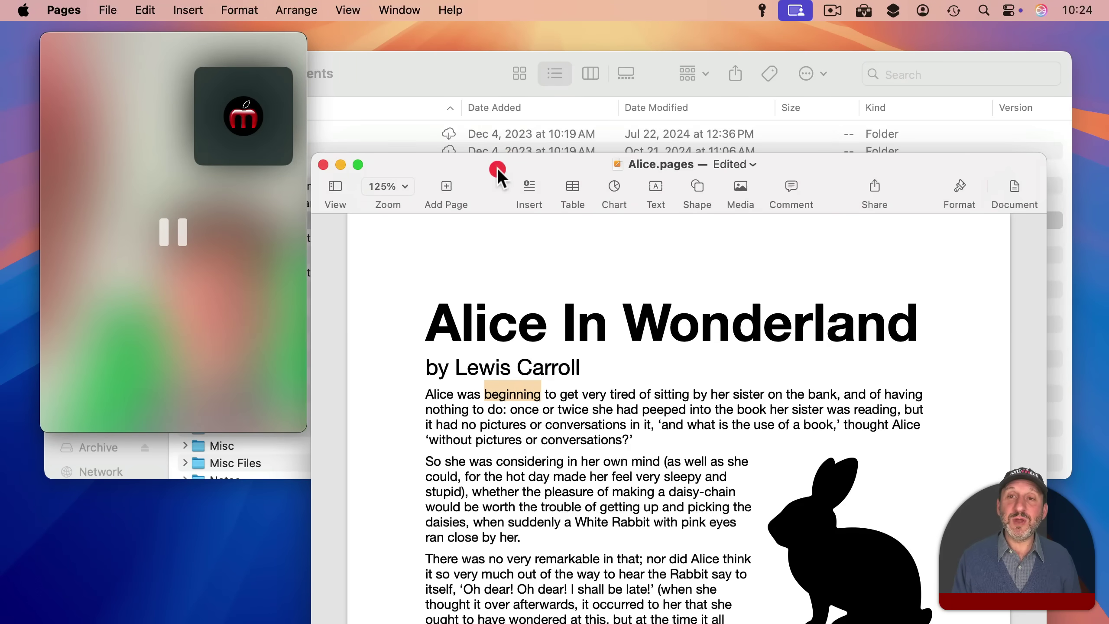
{"action": "left_click", "coordinate": [795, 10]}
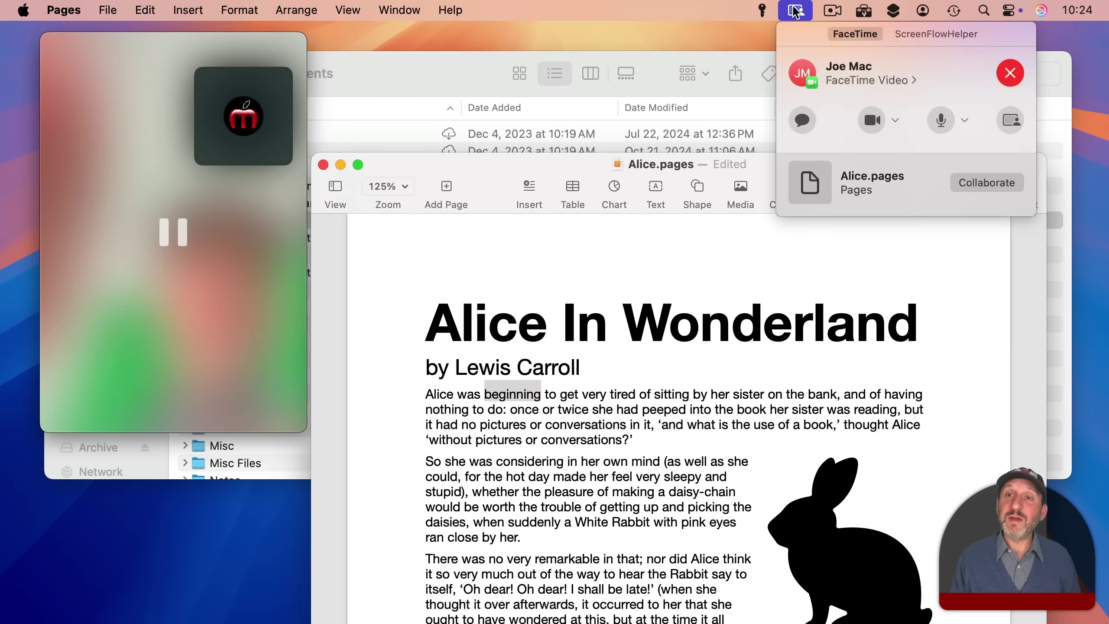
{"action": "left_click", "coordinate": [1009, 116]}
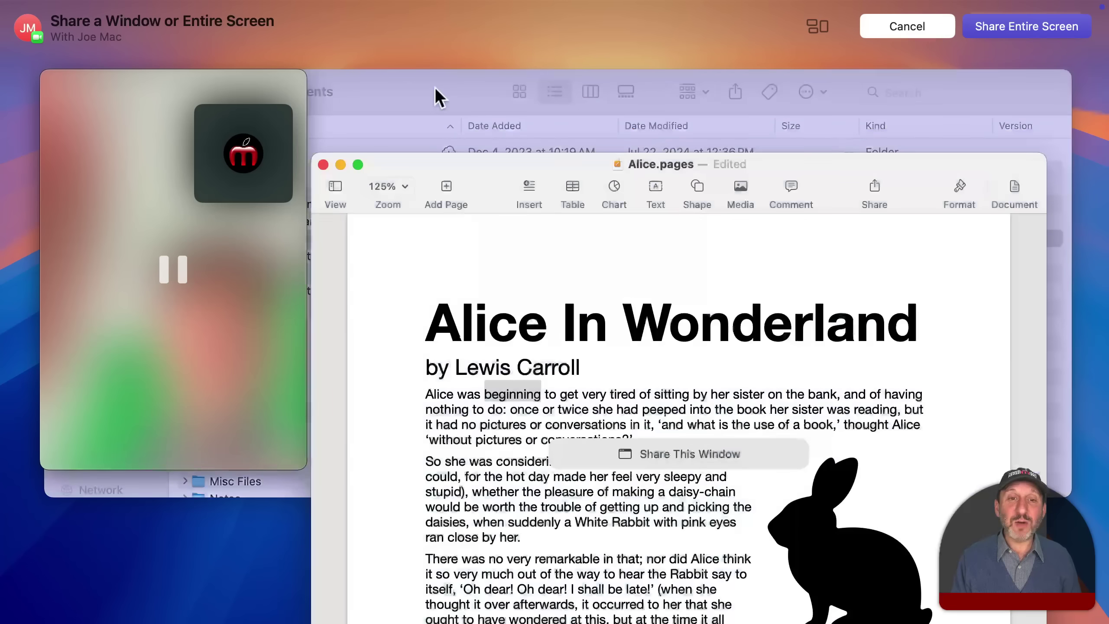
{"action": "mouse_move", "coordinate": [493, 196]}
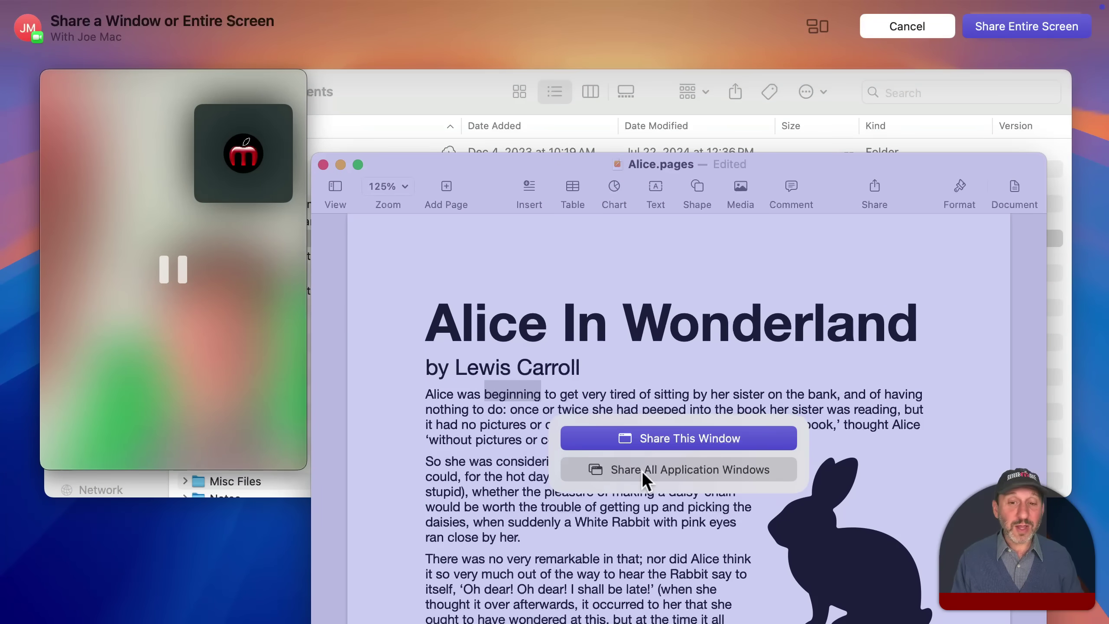
{"action": "left_click", "coordinate": [649, 438]}
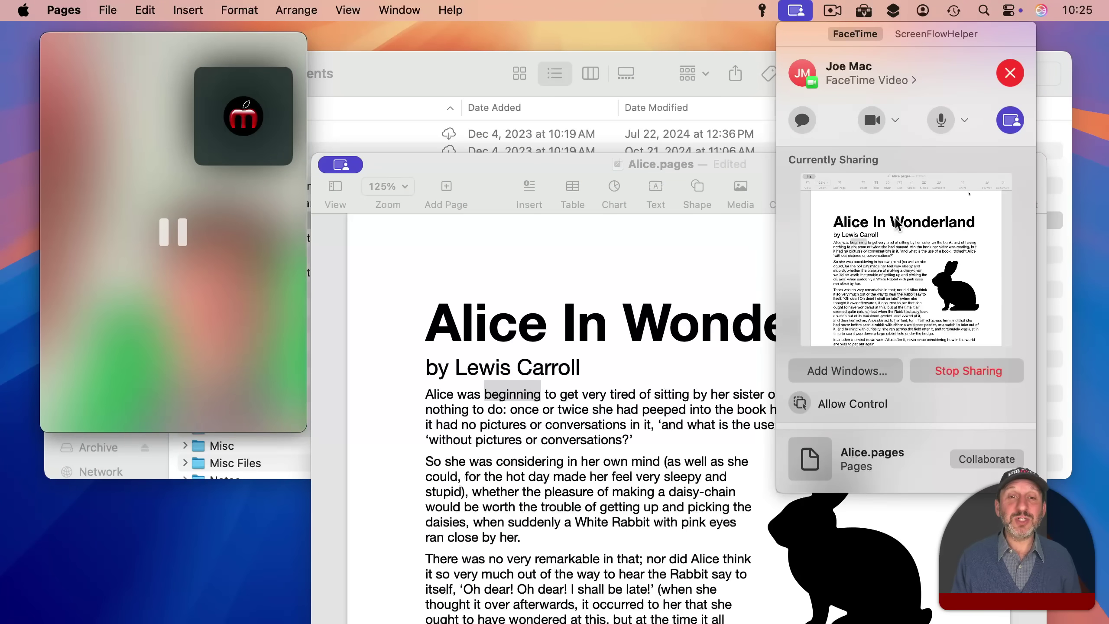
{"action": "left_click", "coordinate": [469, 161]}
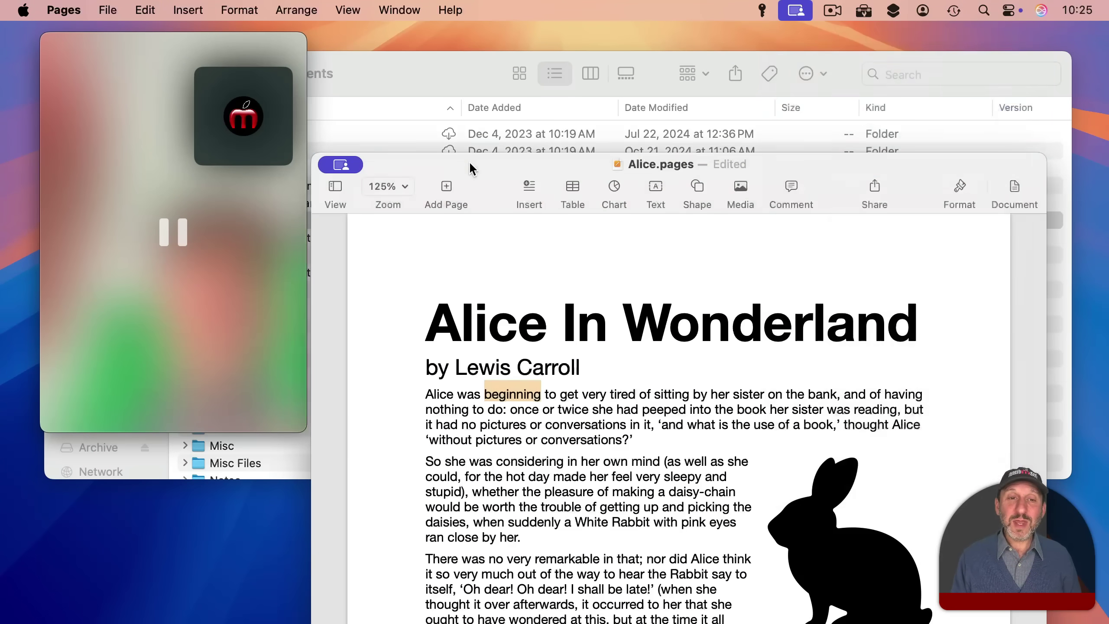
{"action": "mouse_move", "coordinate": [333, 166]}
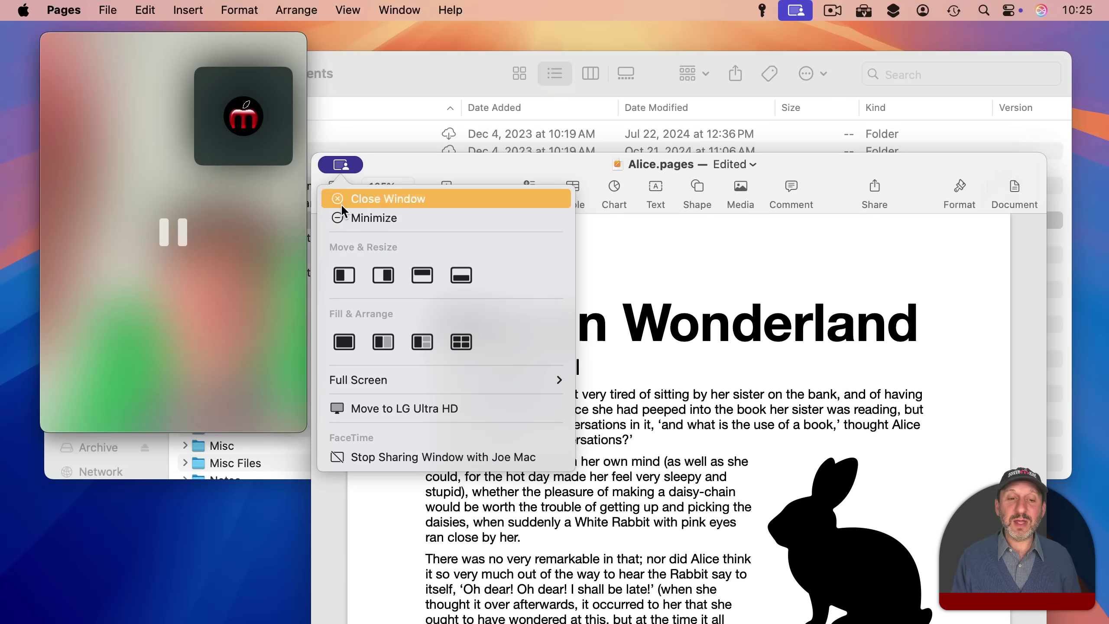
Add Finder's Documents window to the screen share via its green window button
{"action": "left_click", "coordinate": [450, 84]}
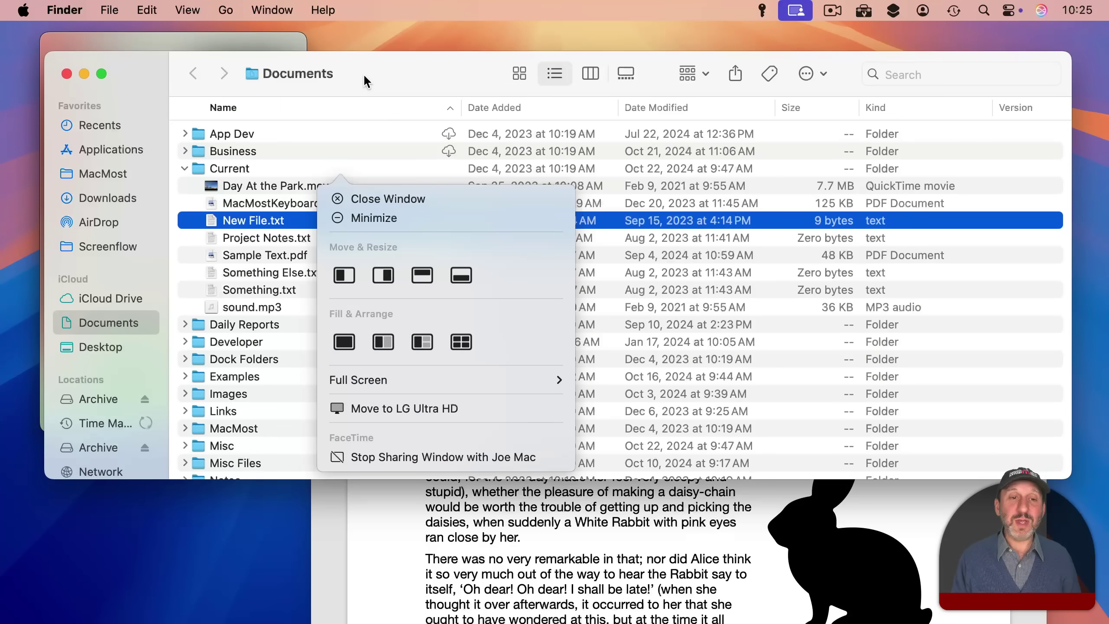
{"action": "left_click", "coordinate": [797, 13]}
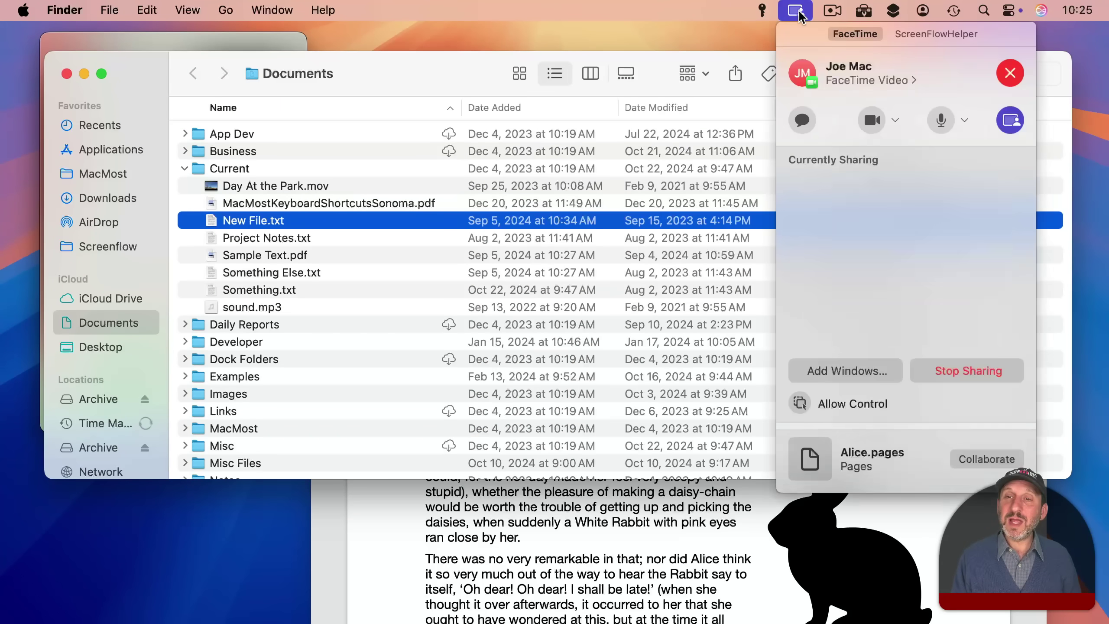
{"action": "left_click", "coordinate": [798, 13]}
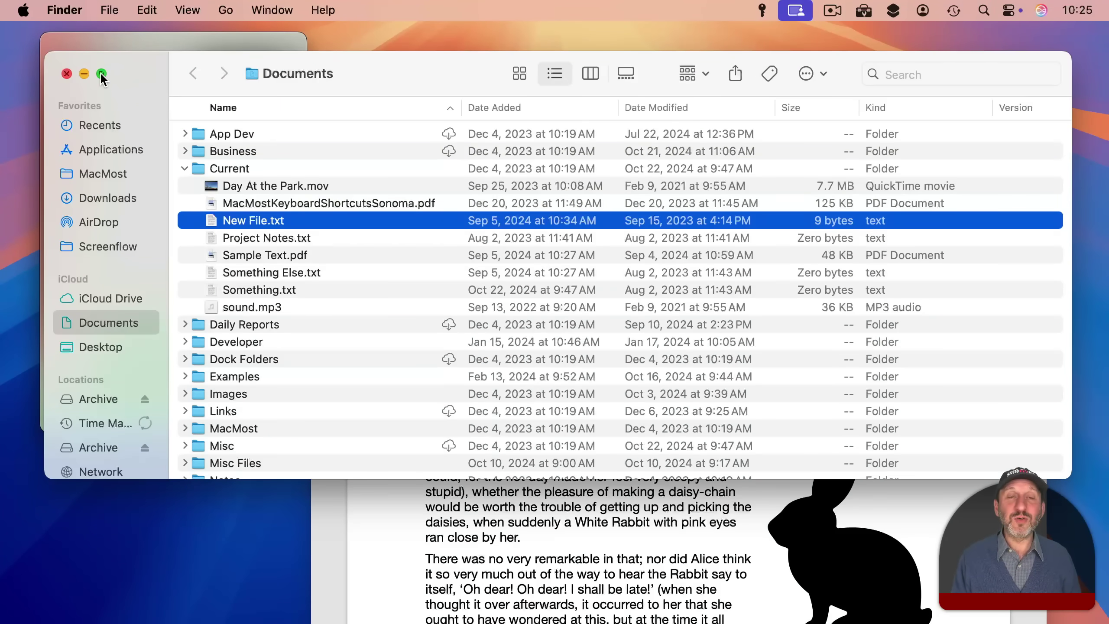
{"action": "mouse_move", "coordinate": [101, 74]}
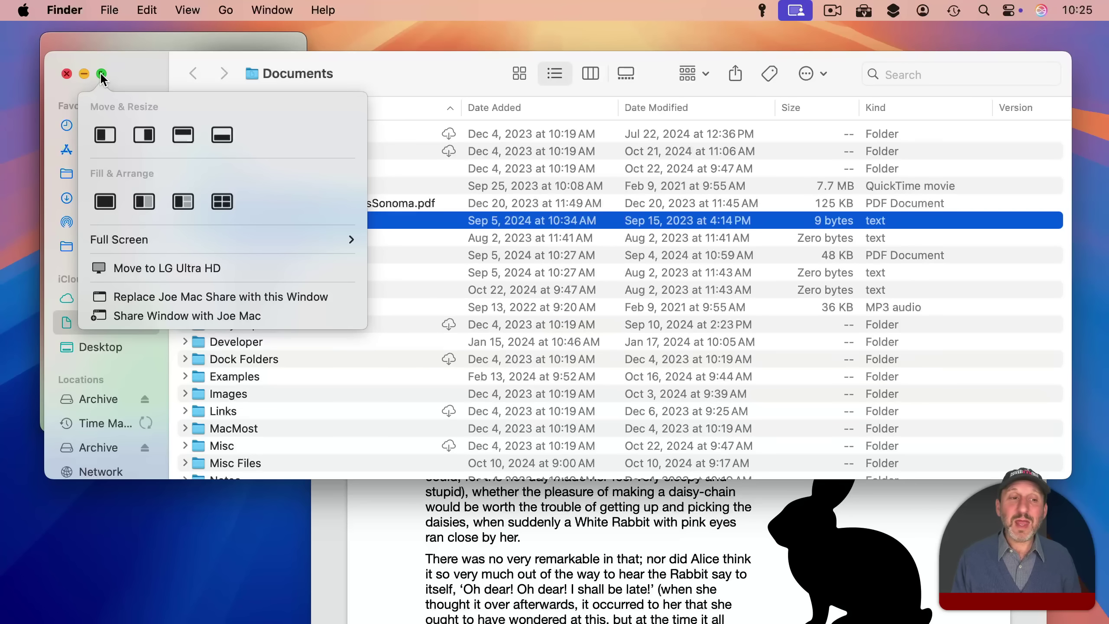
{"action": "left_click", "coordinate": [159, 316]}
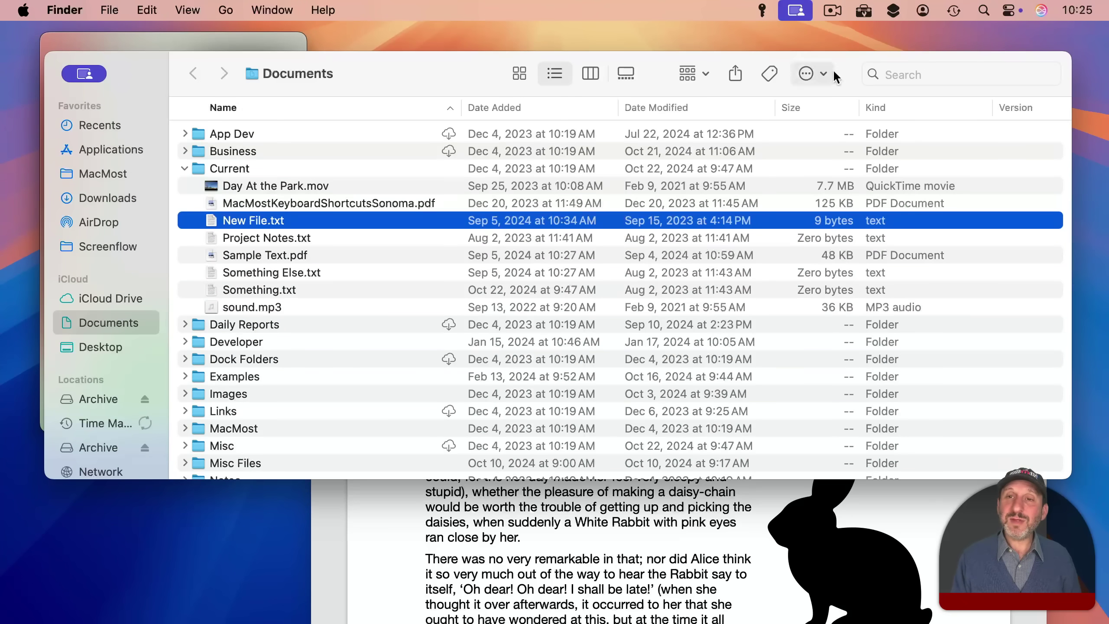
{"action": "left_click", "coordinate": [794, 10]}
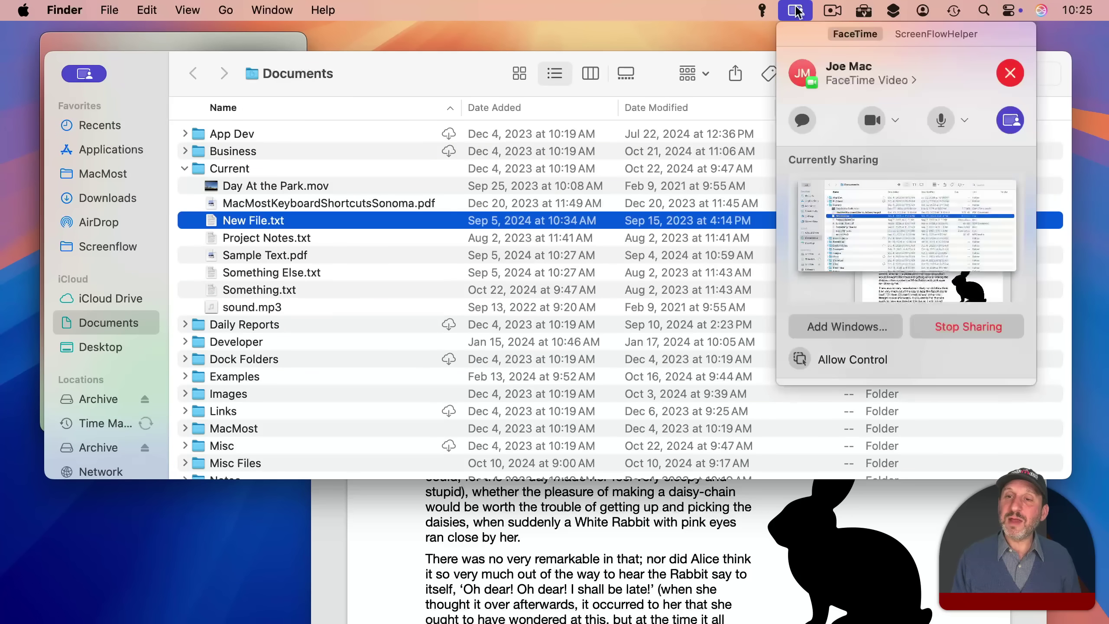
Bring the shared Pages window forward and review the sharing options without changing them
{"action": "left_click", "coordinate": [867, 218]}
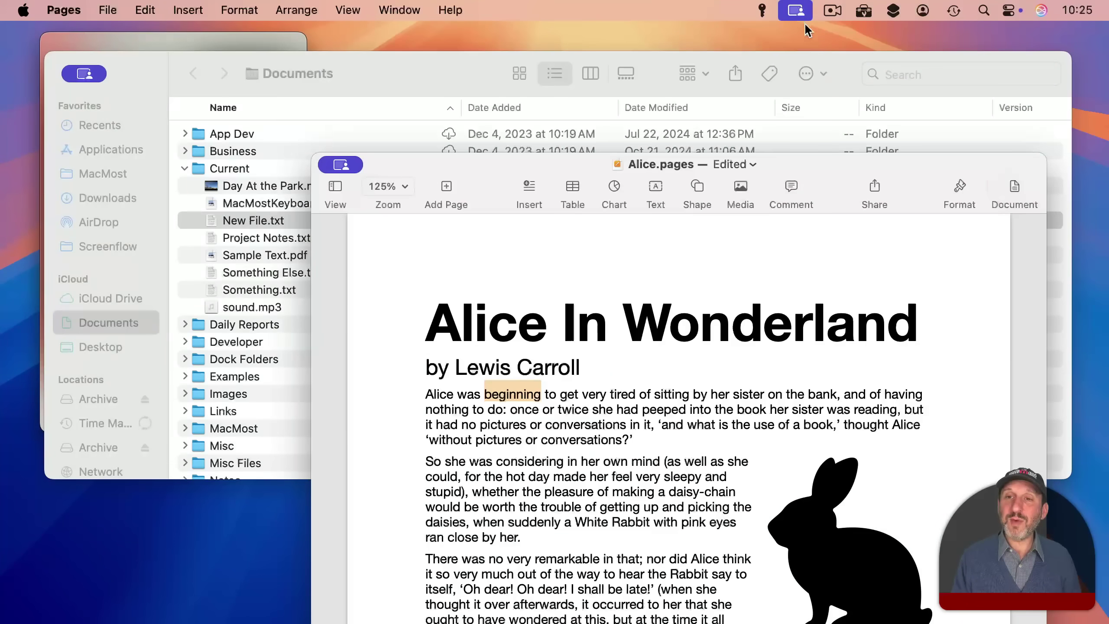
{"action": "left_click", "coordinate": [802, 11]}
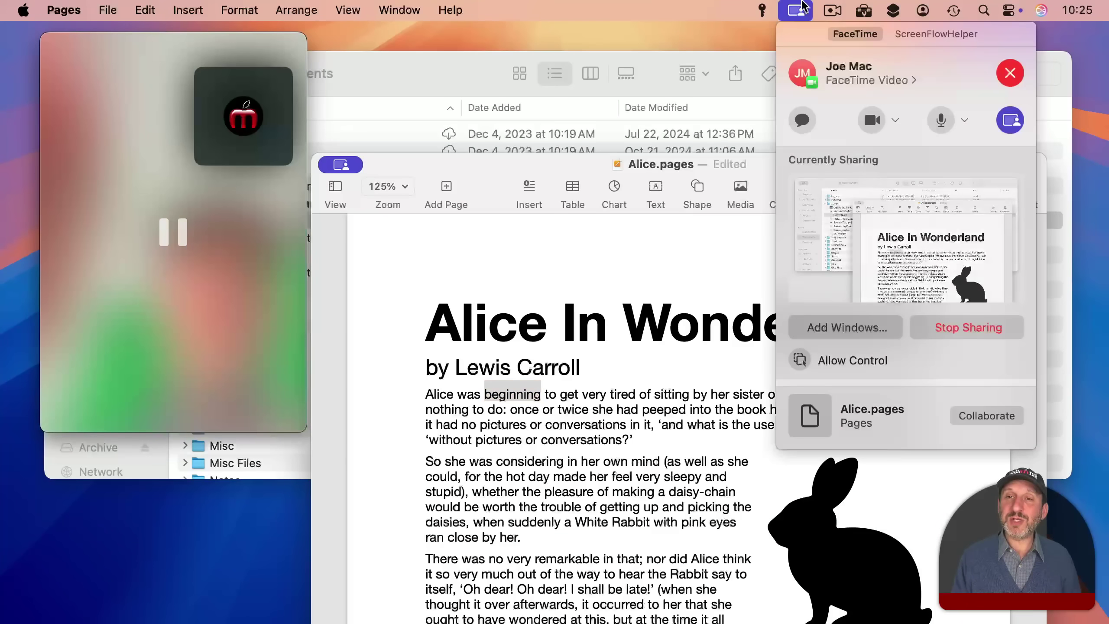
{"action": "left_click", "coordinate": [900, 244]}
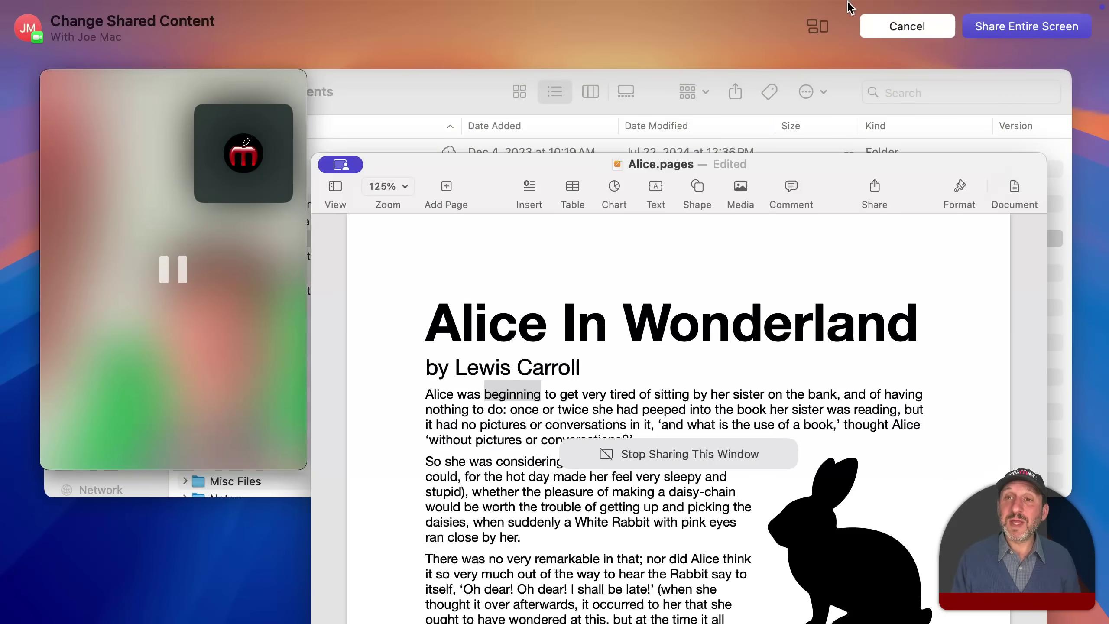
{"action": "left_click", "coordinate": [795, 11]}
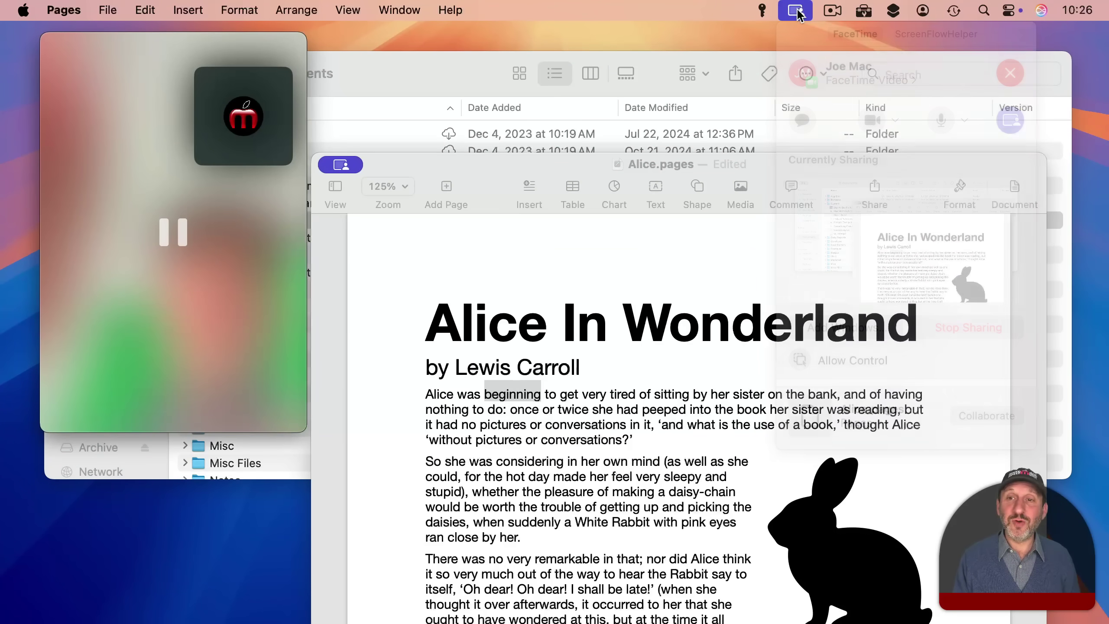